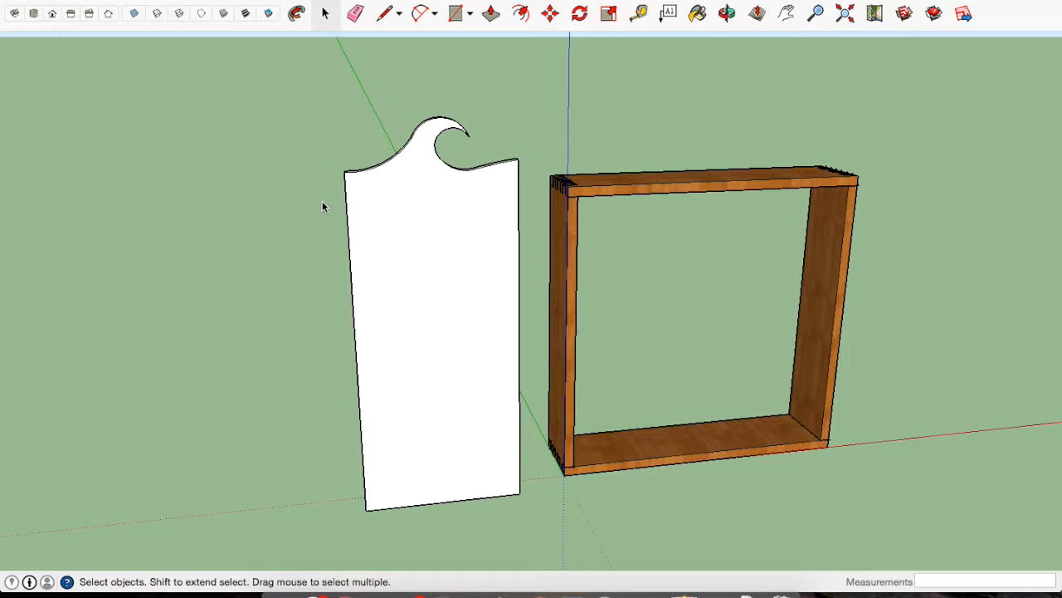
Step: Open the white wave-topped panel beside the wooden frame for editing
{"action": "left_click", "coordinate": [727, 14]}
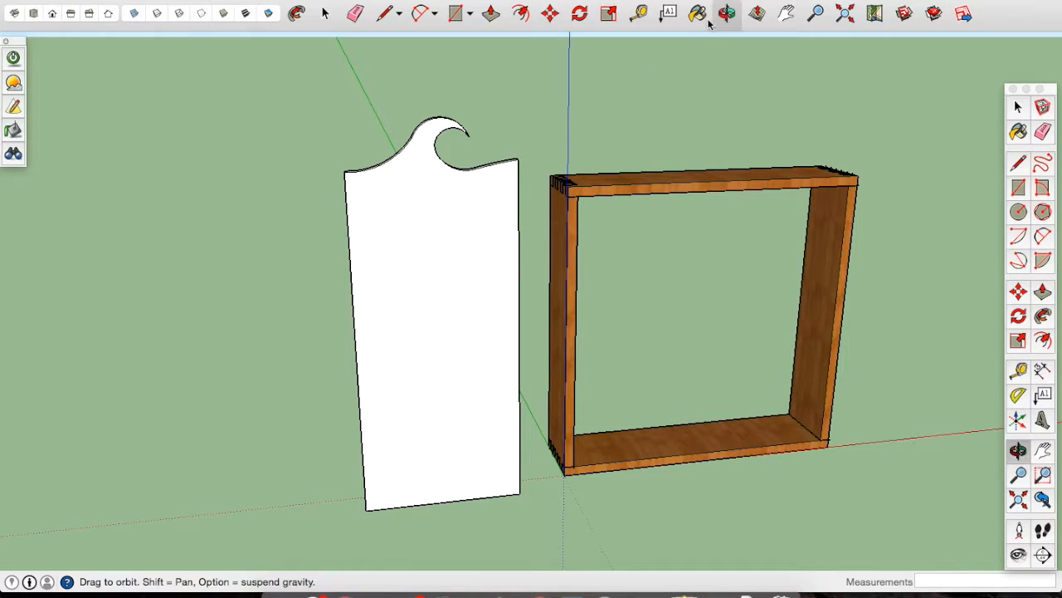
{"action": "left_click_drag", "start_coordinate": [357, 132], "coordinate": [408, 165]}
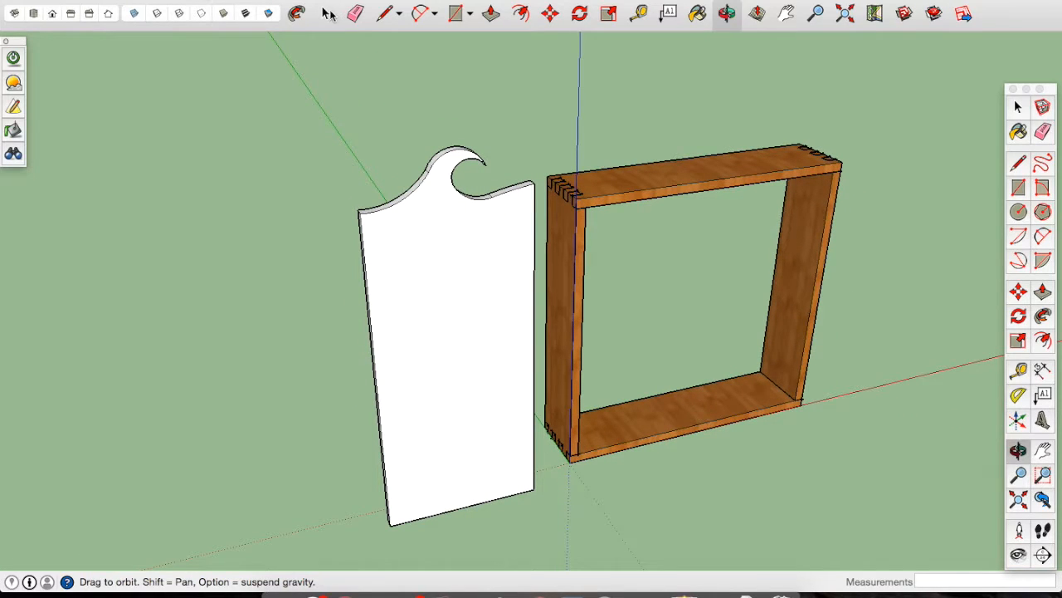
{"action": "left_click", "coordinate": [324, 13]}
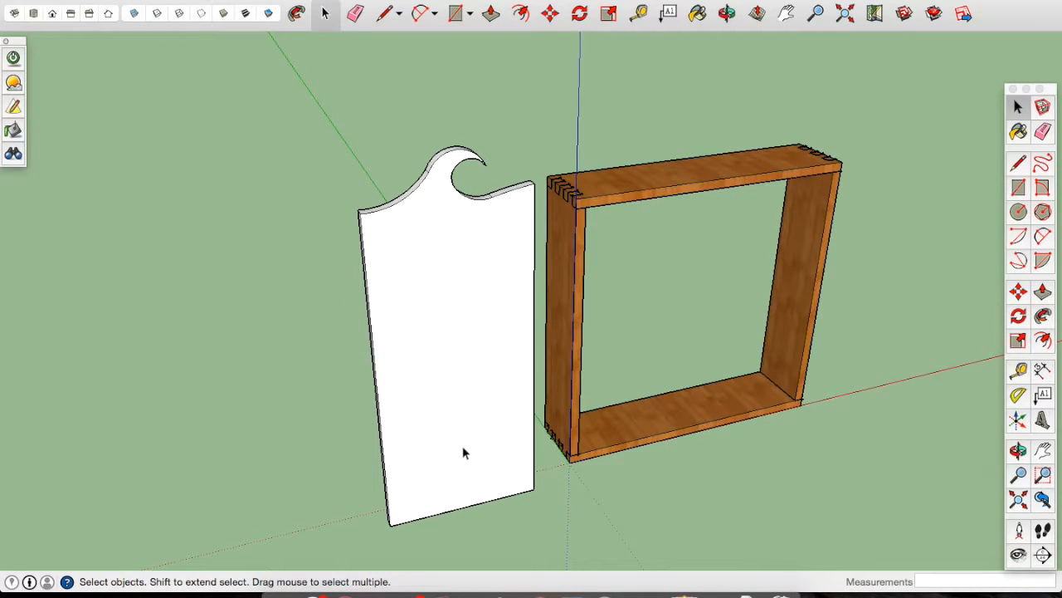
{"action": "left_click", "coordinate": [447, 375]}
{"action": "double_click", "coordinate": [459, 323]}
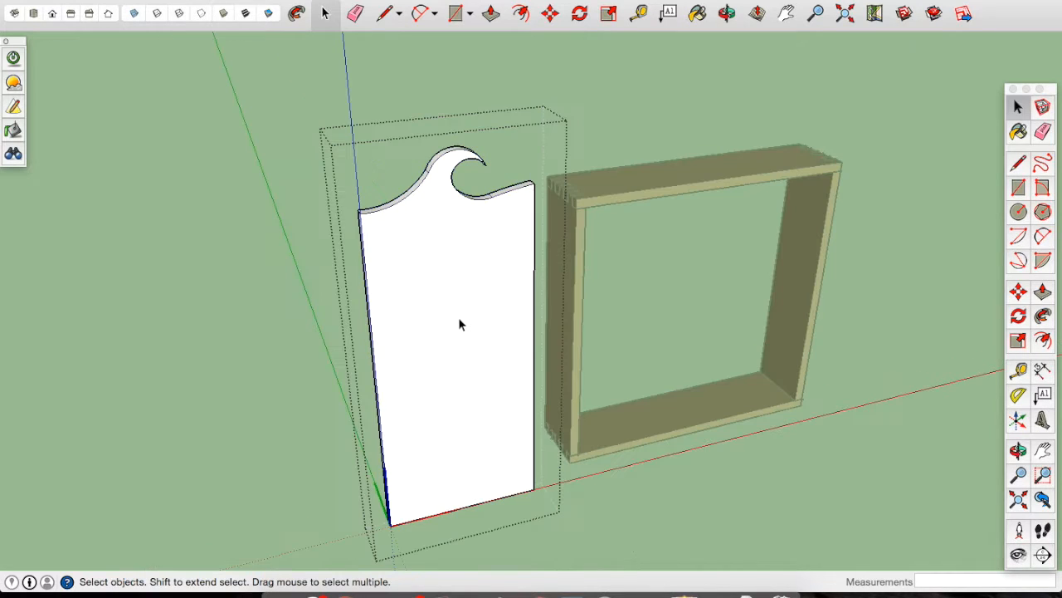
Step: Draw a vertical line about 732 mm long on the panel's front face, from the bottom edge's midpoint up to the curved top edge
{"action": "scroll", "coordinate": [459, 476], "scroll_direction": "up", "scroll_amount": 2}
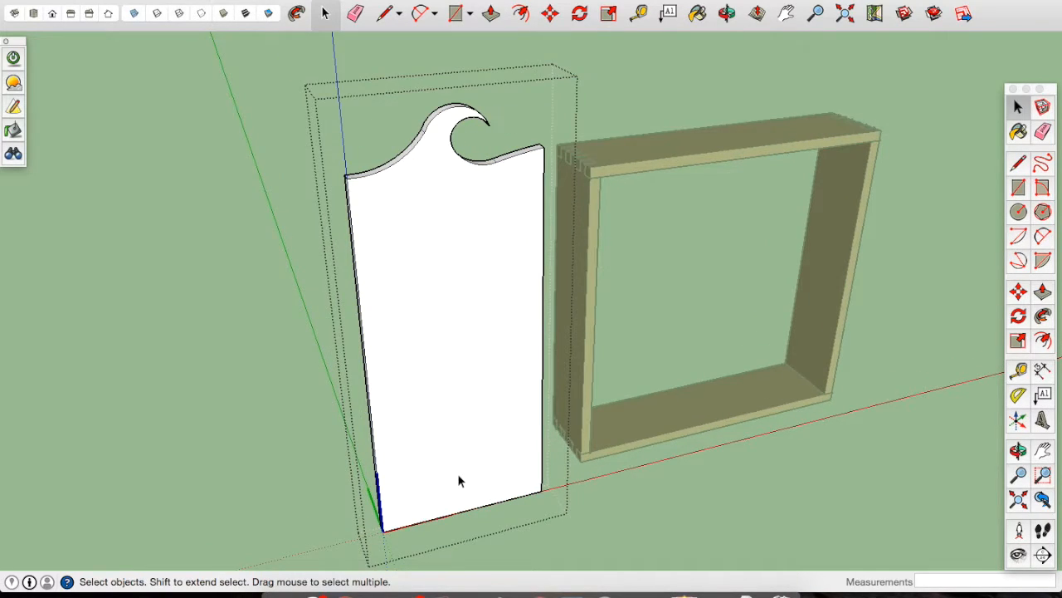
{"action": "scroll", "coordinate": [459, 481], "scroll_direction": "up", "scroll_amount": 1}
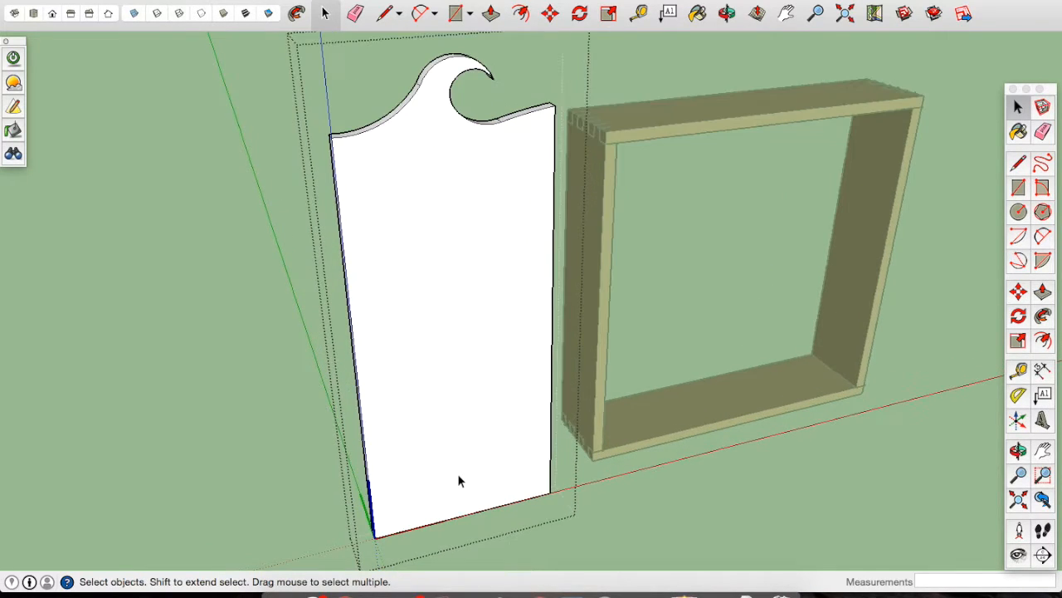
{"action": "left_click", "coordinate": [382, 14]}
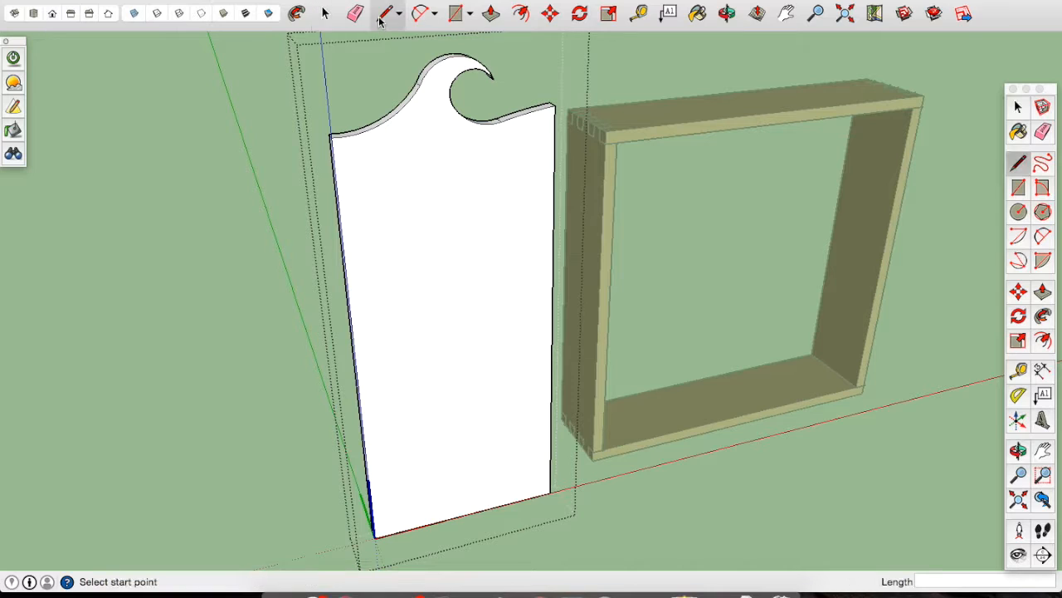
{"action": "left_click", "coordinate": [465, 514]}
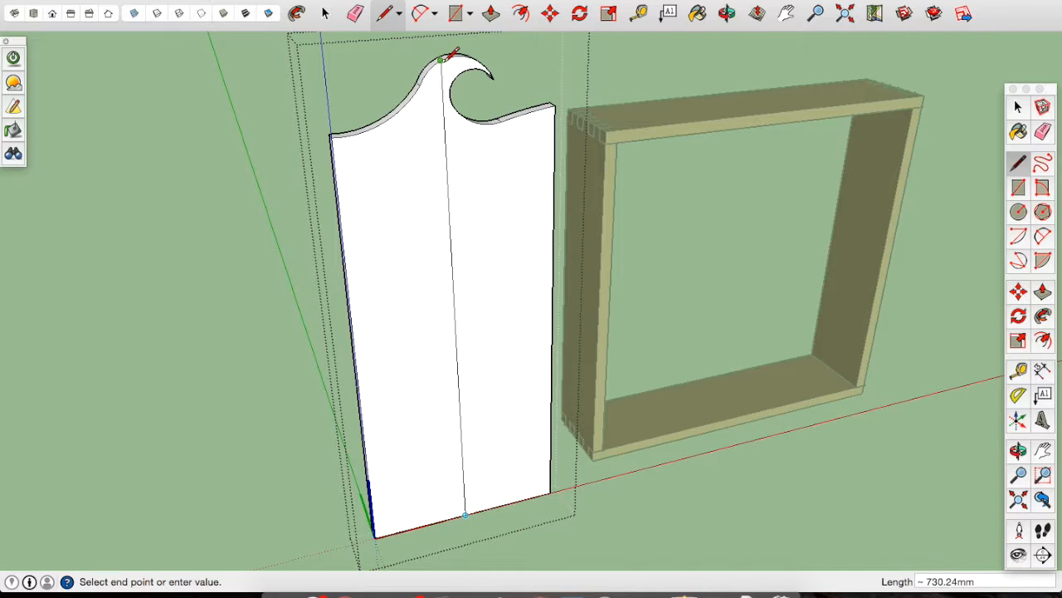
{"action": "scroll", "coordinate": [453, 54], "scroll_direction": "up", "scroll_amount": 2}
{"action": "scroll", "coordinate": [450, 52], "scroll_direction": "down", "scroll_amount": 5}
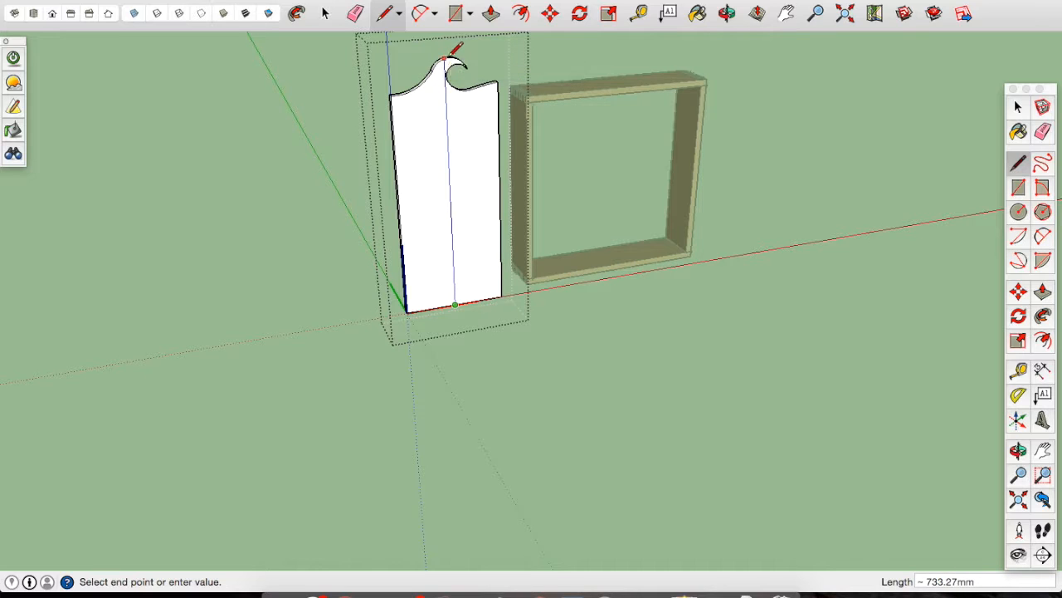
{"action": "scroll", "coordinate": [454, 52], "scroll_direction": "up", "scroll_amount": 1}
{"action": "scroll", "coordinate": [454, 51], "scroll_direction": "up", "scroll_amount": 4}
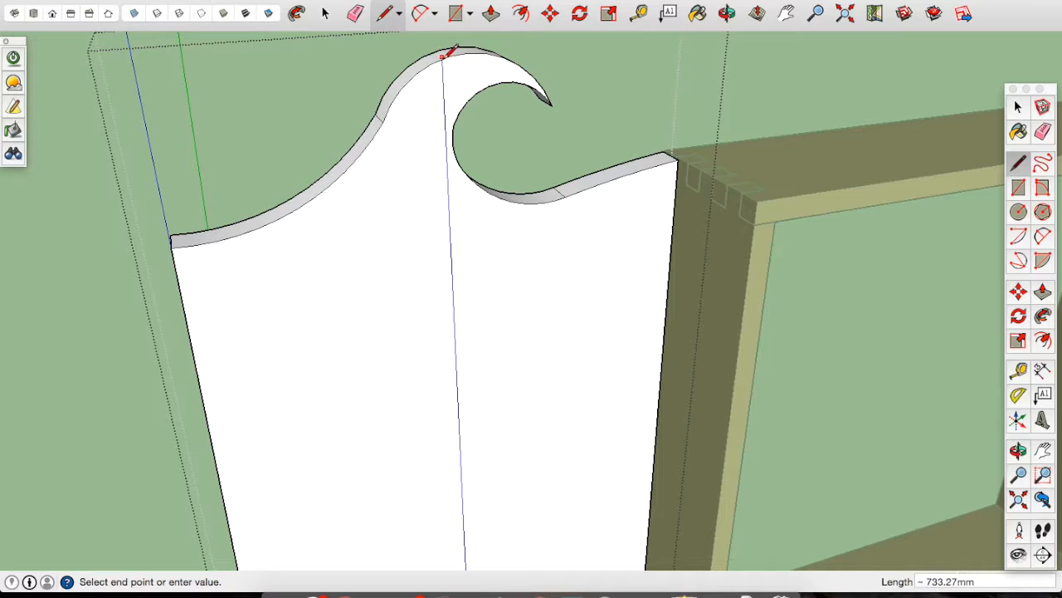
{"action": "scroll", "coordinate": [454, 51], "scroll_direction": "up", "scroll_amount": 2}
{"action": "scroll", "coordinate": [448, 52], "scroll_direction": "up", "scroll_amount": 2}
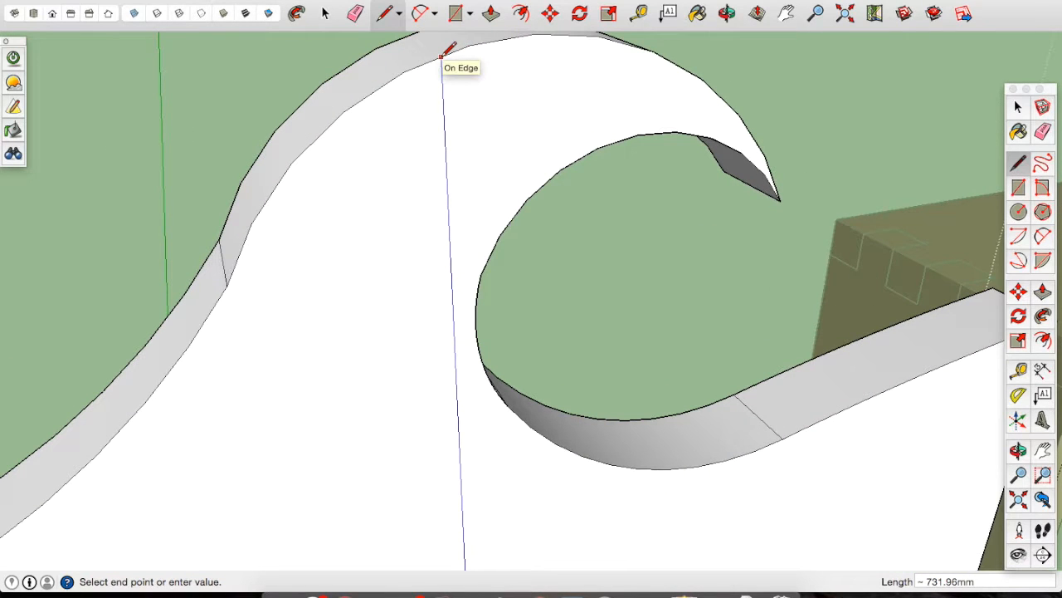
{"action": "left_click", "coordinate": [442, 55]}
{"action": "scroll", "coordinate": [508, 92], "scroll_direction": "down", "scroll_amount": 8}
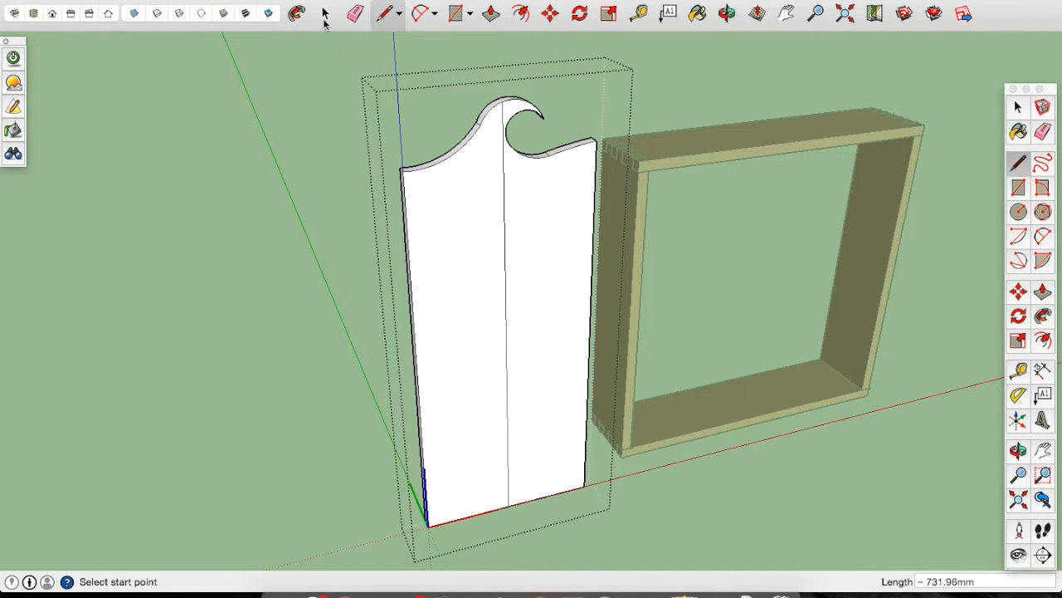
{"action": "left_click", "coordinate": [324, 14]}
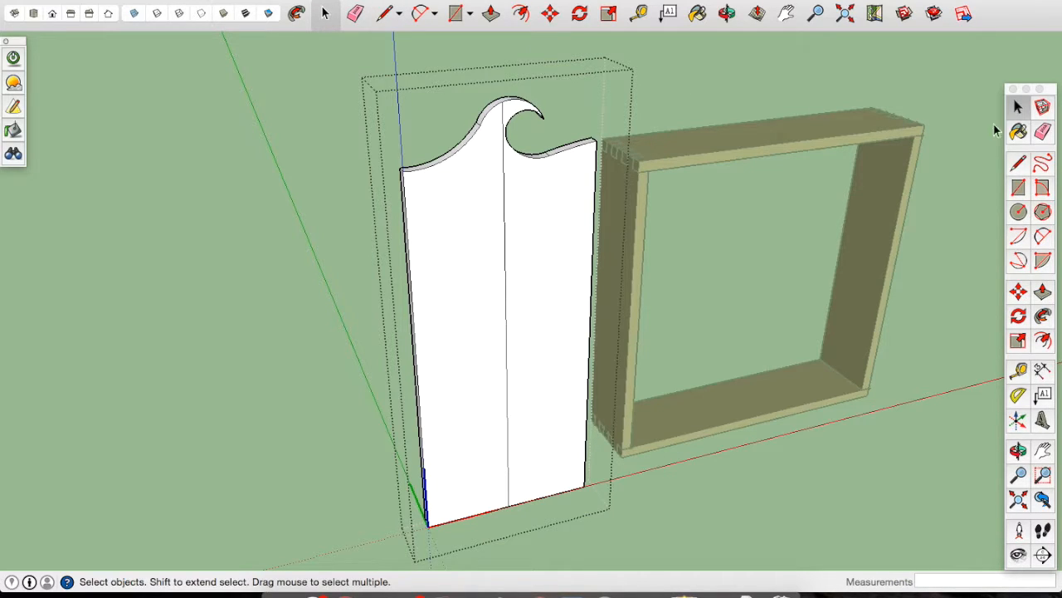
Step: Start the Paint Bucket tool and bring up the Wood material collection
{"action": "left_click", "coordinate": [1019, 132]}
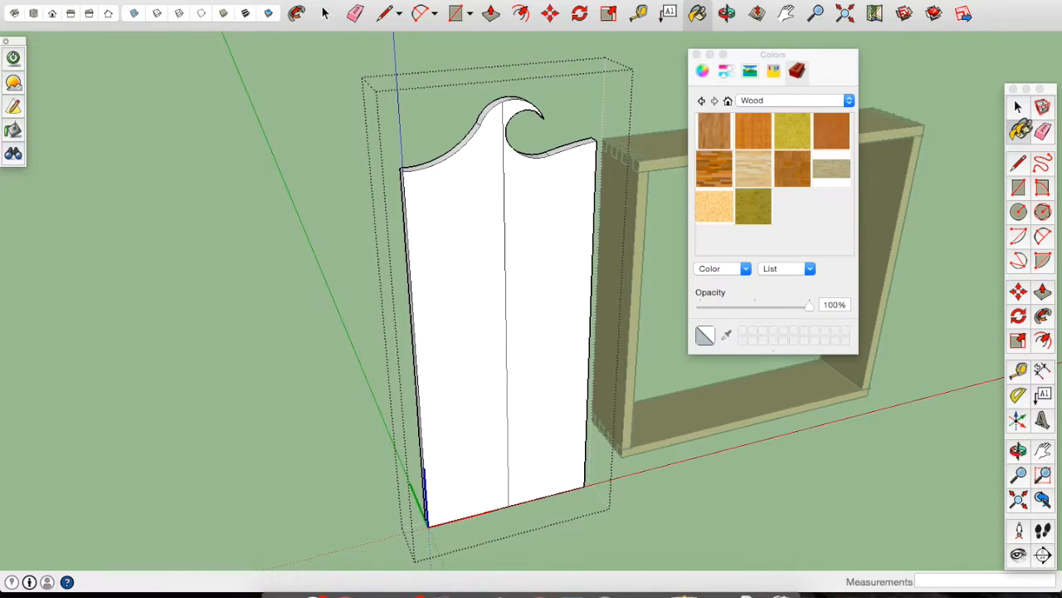
{"action": "left_click", "coordinate": [747, 55]}
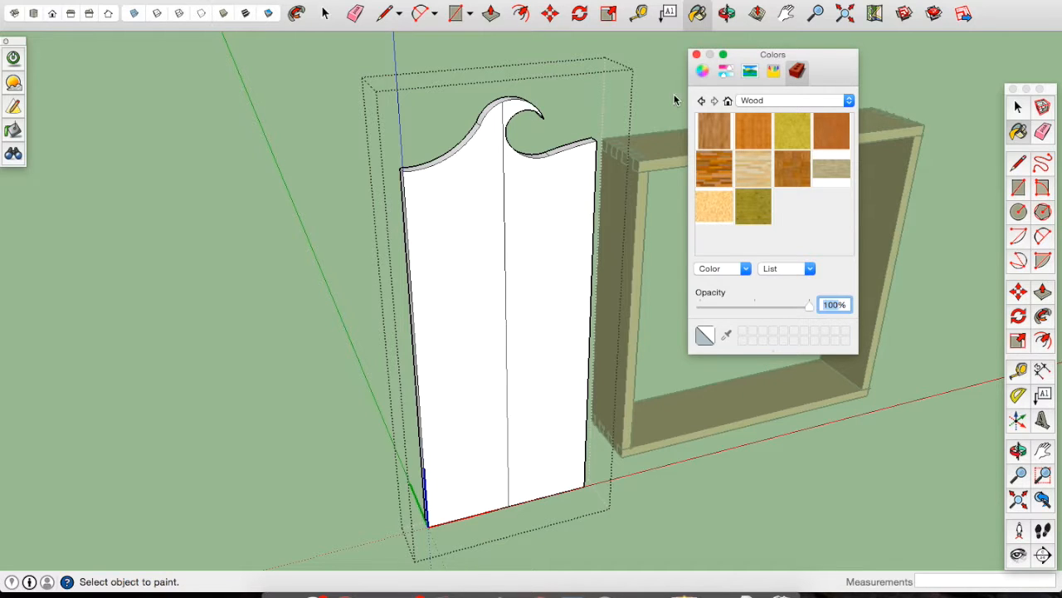
Step: Switch to the Chrome browser, look through the jarrah image results and preview the Jarrah Hardwood Flooring picture
{"action": "left_click", "coordinate": [345, 591]}
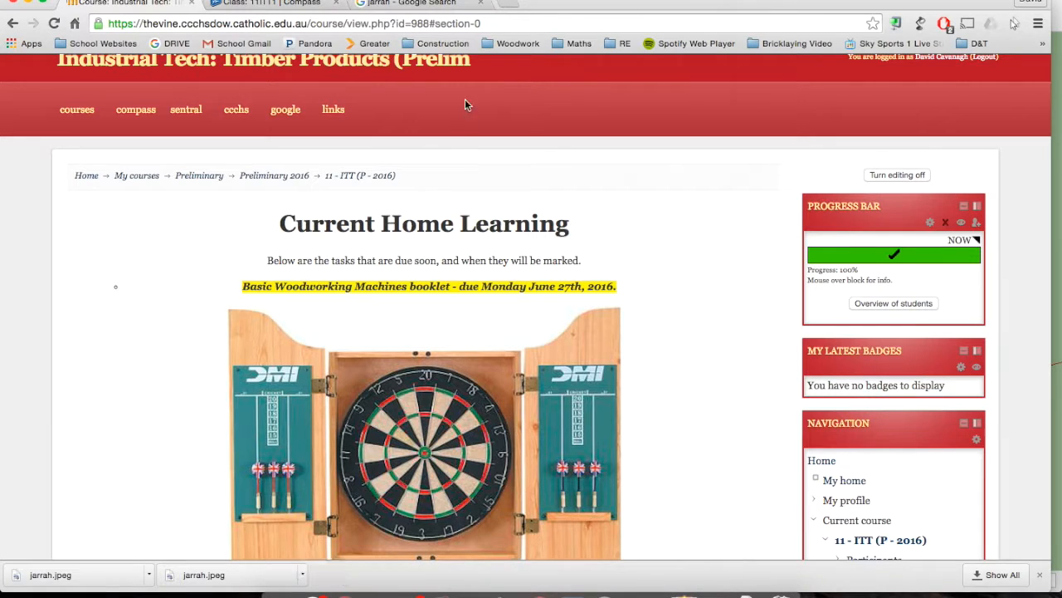
{"action": "left_click", "coordinate": [424, 7]}
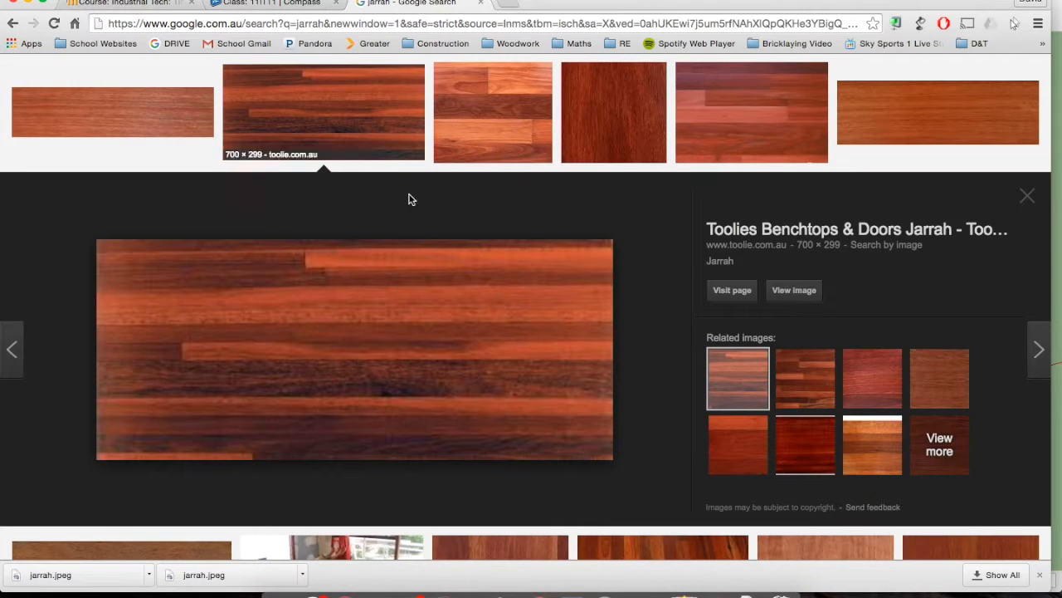
{"action": "scroll", "coordinate": [483, 229], "scroll_direction": "up", "scroll_amount": 2}
{"action": "scroll", "coordinate": [483, 230], "scroll_direction": "up", "scroll_amount": 5}
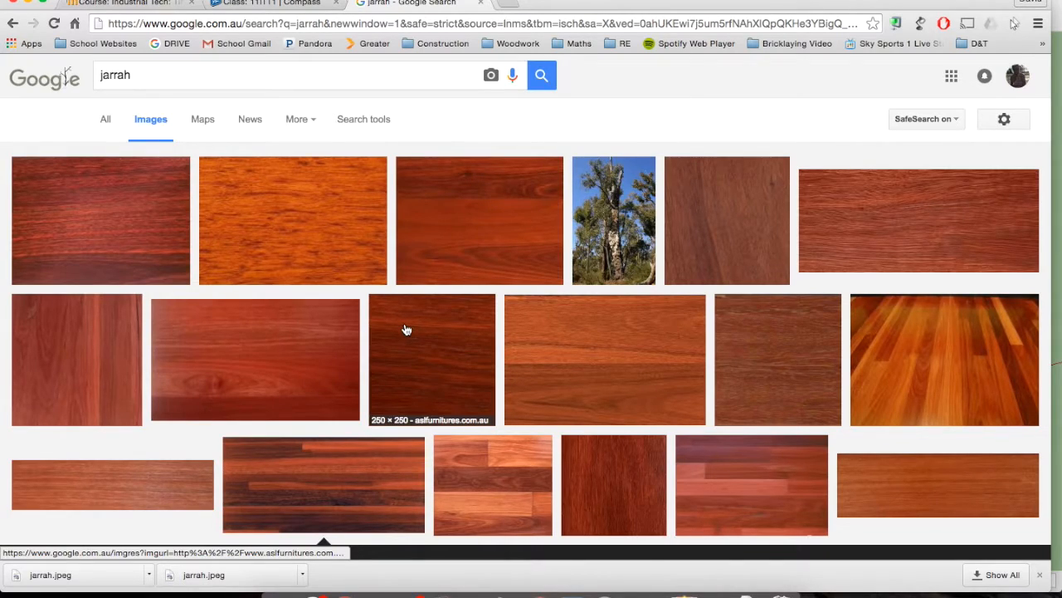
{"action": "scroll", "coordinate": [406, 329], "scroll_direction": "down", "scroll_amount": 7}
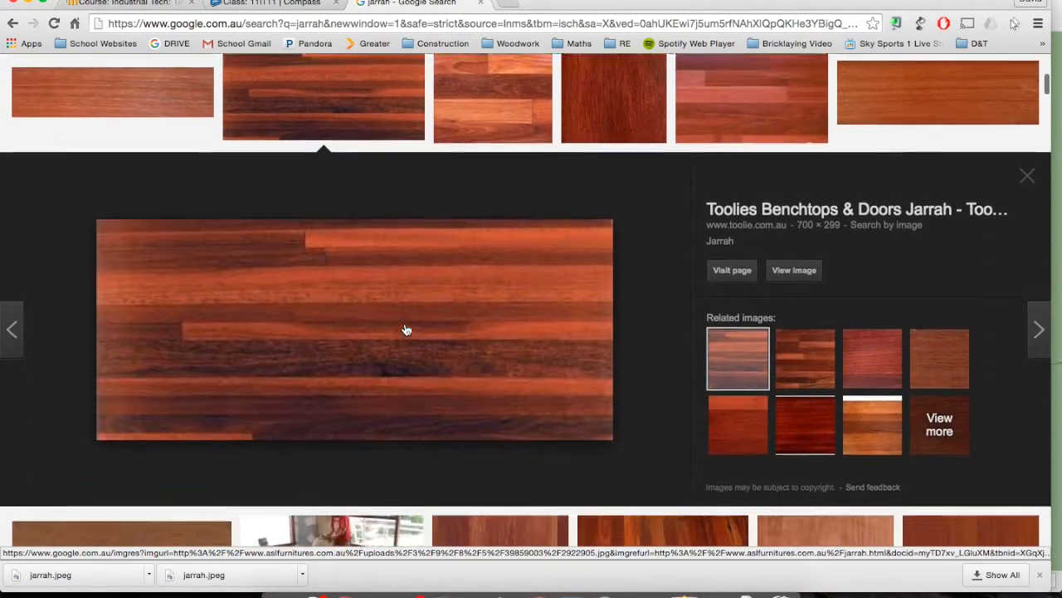
{"action": "scroll", "coordinate": [406, 329], "scroll_direction": "down", "scroll_amount": 3}
{"action": "scroll", "coordinate": [406, 330], "scroll_direction": "down", "scroll_amount": 2}
{"action": "scroll", "coordinate": [406, 328], "scroll_direction": "down", "scroll_amount": 4}
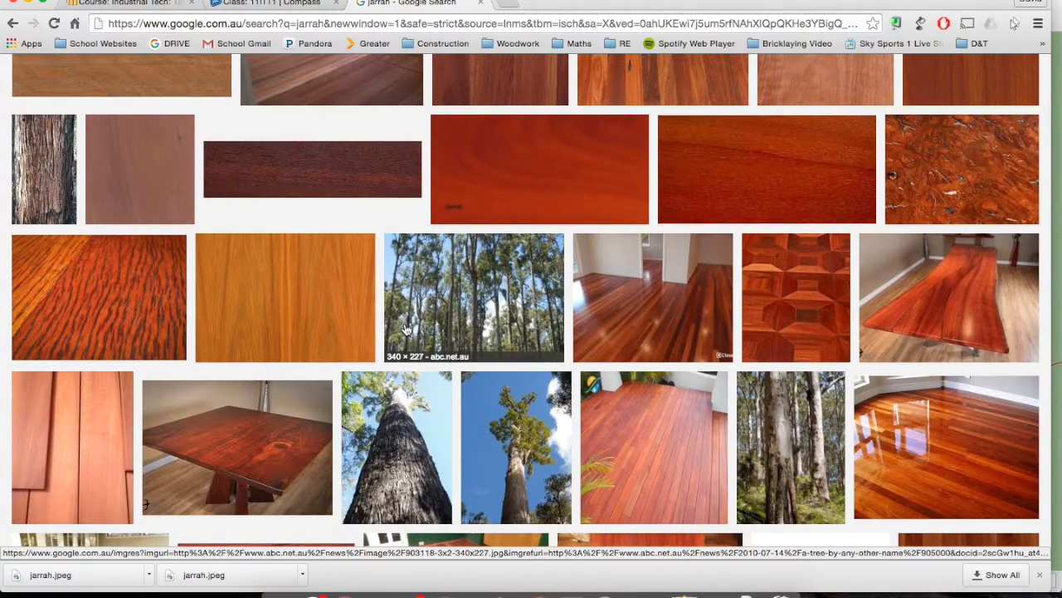
{"action": "left_click", "coordinate": [774, 176]}
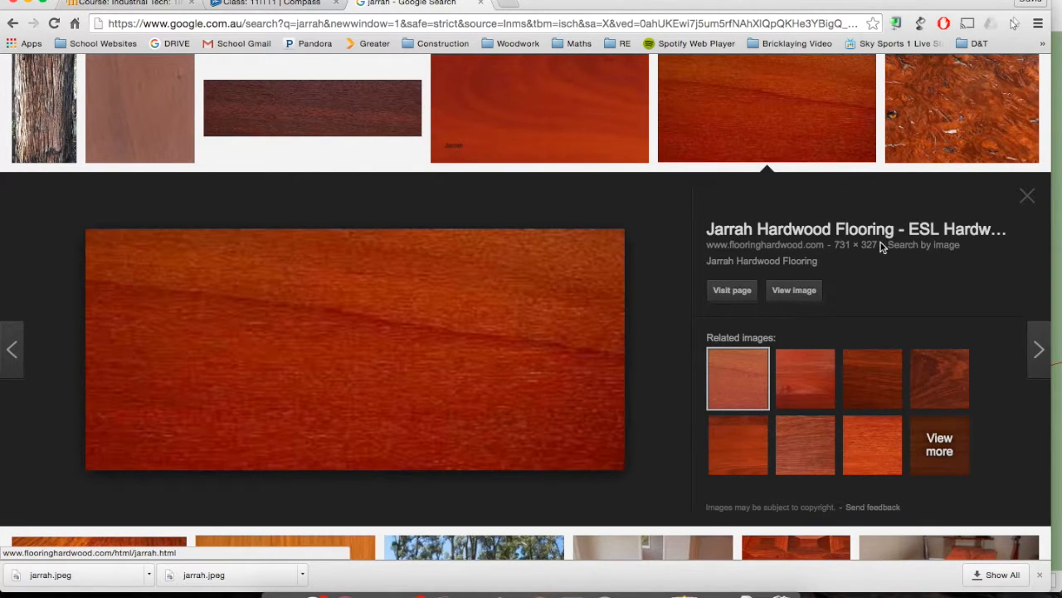
{"action": "left_click", "coordinate": [301, 341]}
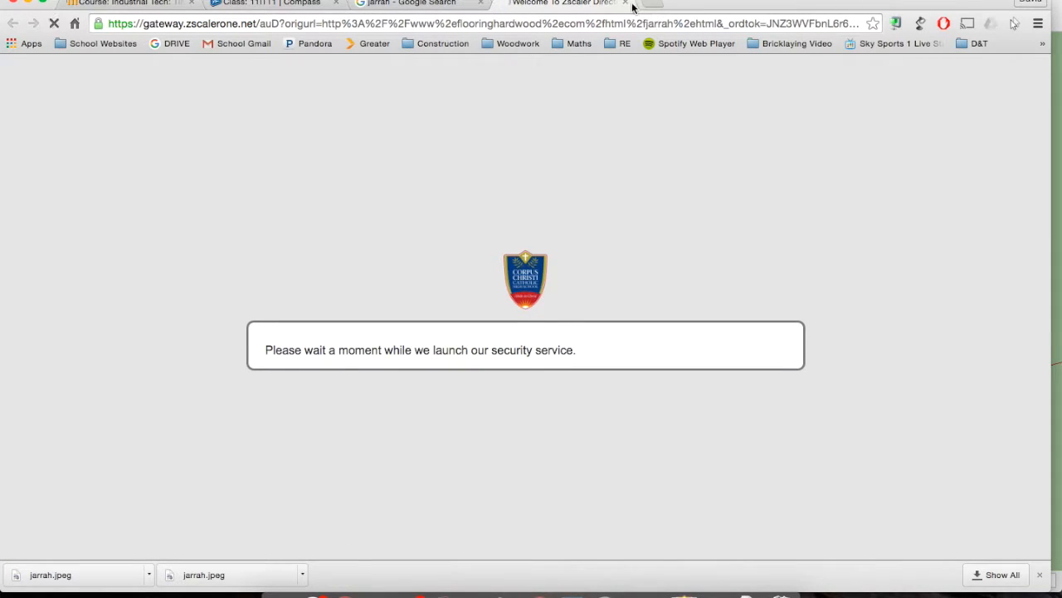
{"action": "left_click", "coordinate": [11, 26]}
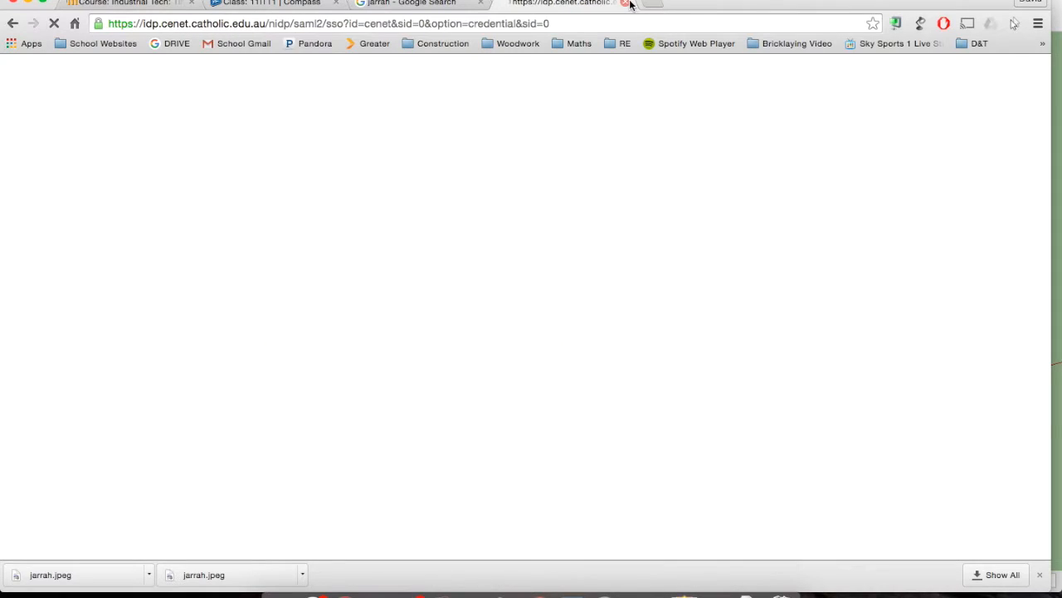
{"action": "left_click", "coordinate": [625, 4]}
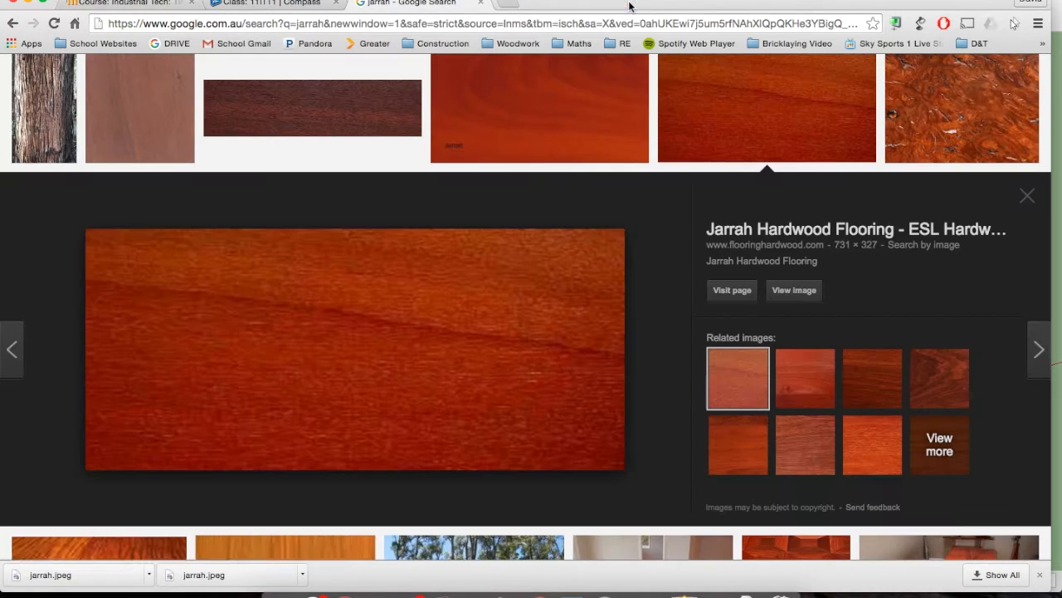
Step: Examine more jarrah image results and compare a related reddish wood picture with the Jarrah Hardwood Flooring one
{"action": "scroll", "coordinate": [301, 344], "scroll_direction": "down", "scroll_amount": 5}
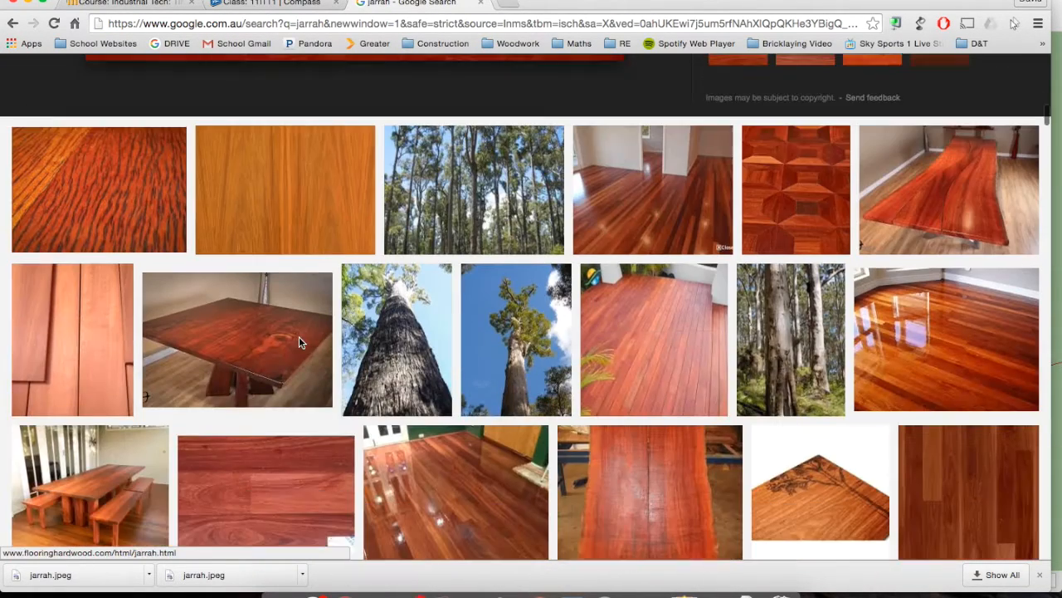
{"action": "scroll", "coordinate": [301, 343], "scroll_direction": "down", "scroll_amount": 5}
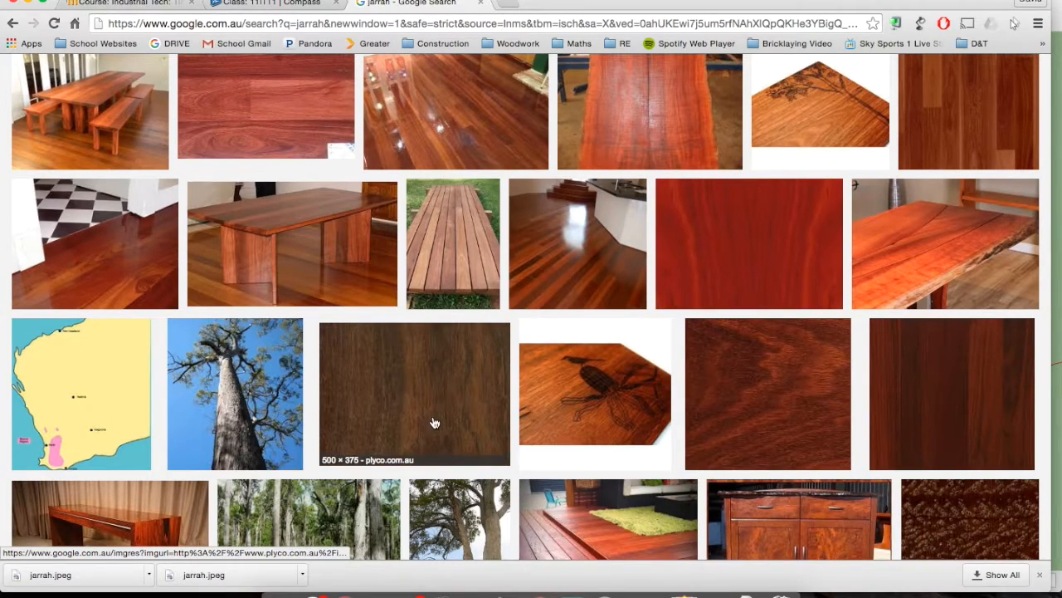
{"action": "scroll", "coordinate": [433, 422], "scroll_direction": "up", "scroll_amount": 3}
{"action": "scroll", "coordinate": [433, 422], "scroll_direction": "up", "scroll_amount": 5}
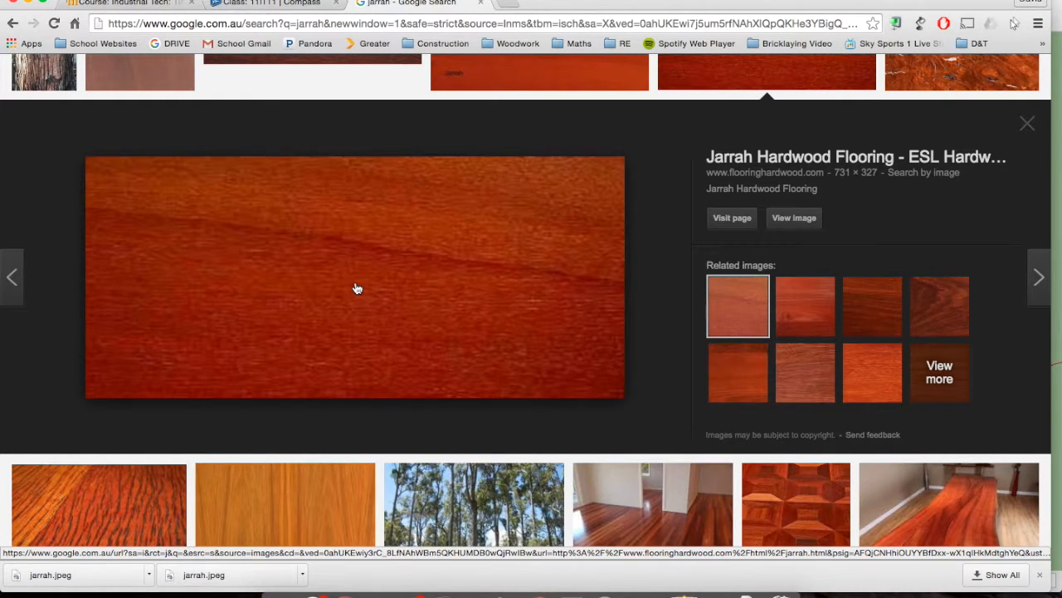
{"action": "left_click", "coordinate": [813, 306]}
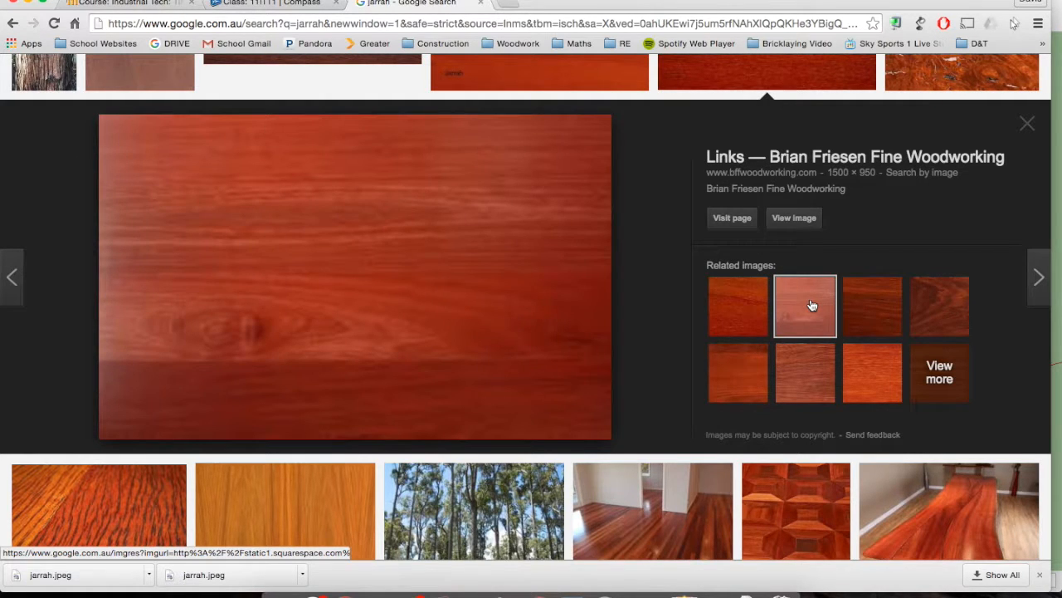
{"action": "left_click", "coordinate": [738, 323]}
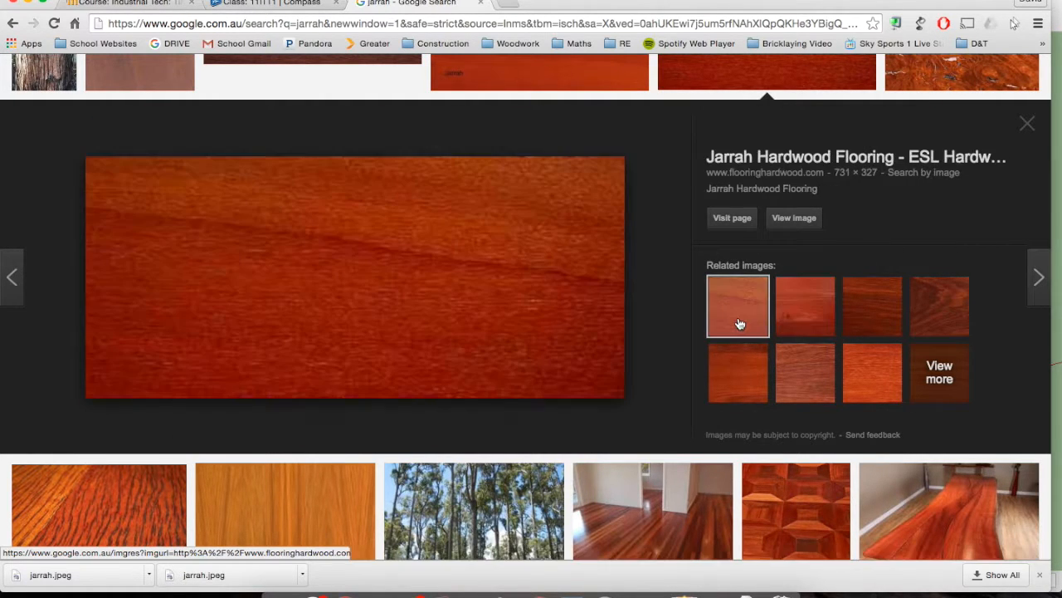
Step: Save the Jarrah Hardwood Flooring image to the Desktop as a JPEG named jarrah2 and return to SketchUp
{"action": "right_click", "coordinate": [350, 290]}
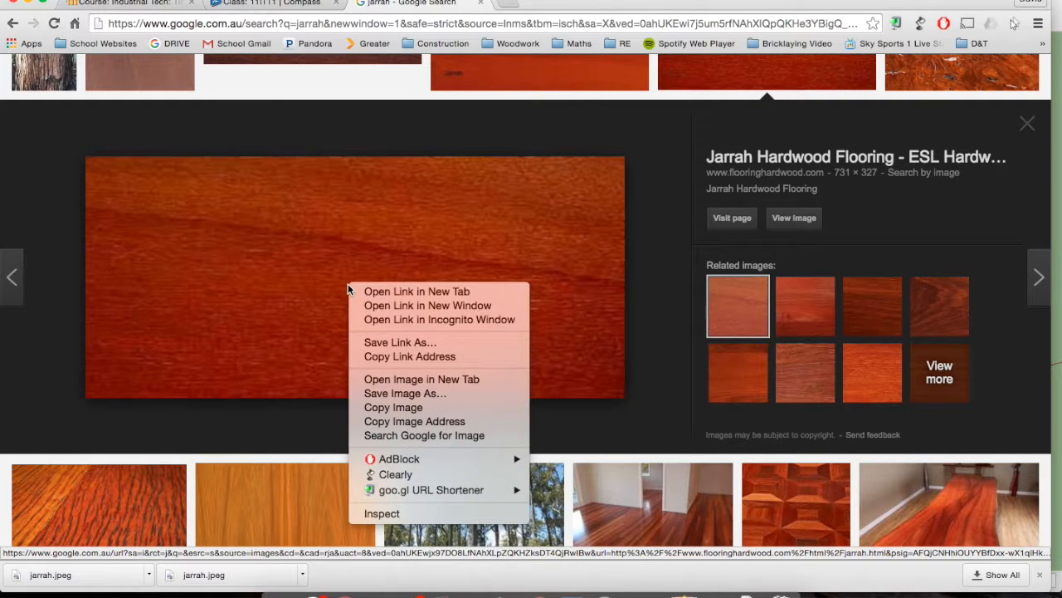
{"action": "left_click", "coordinate": [384, 393]}
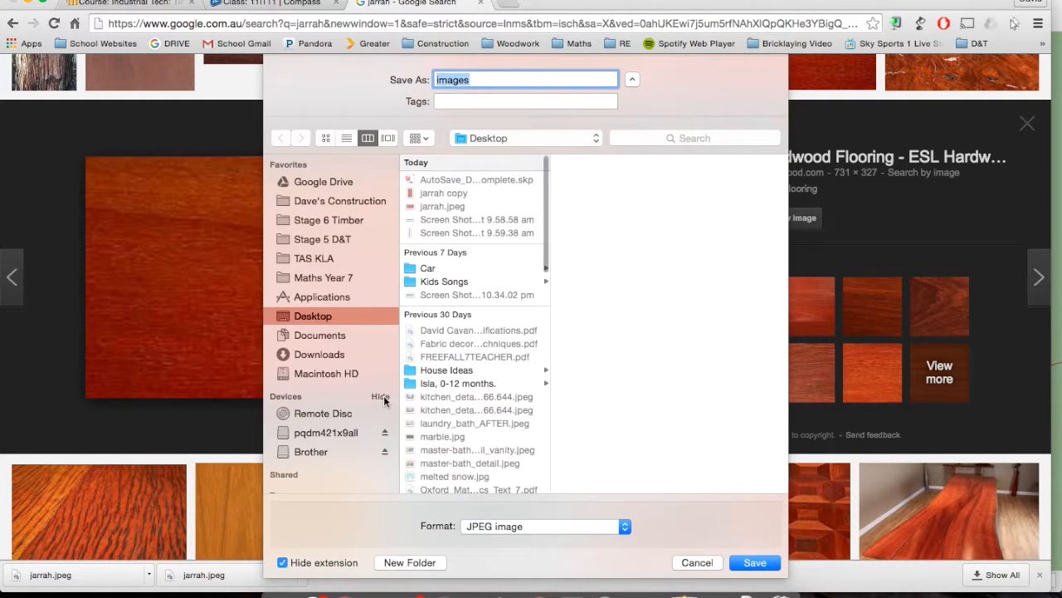
{"action": "type", "text": "jarrah2"}
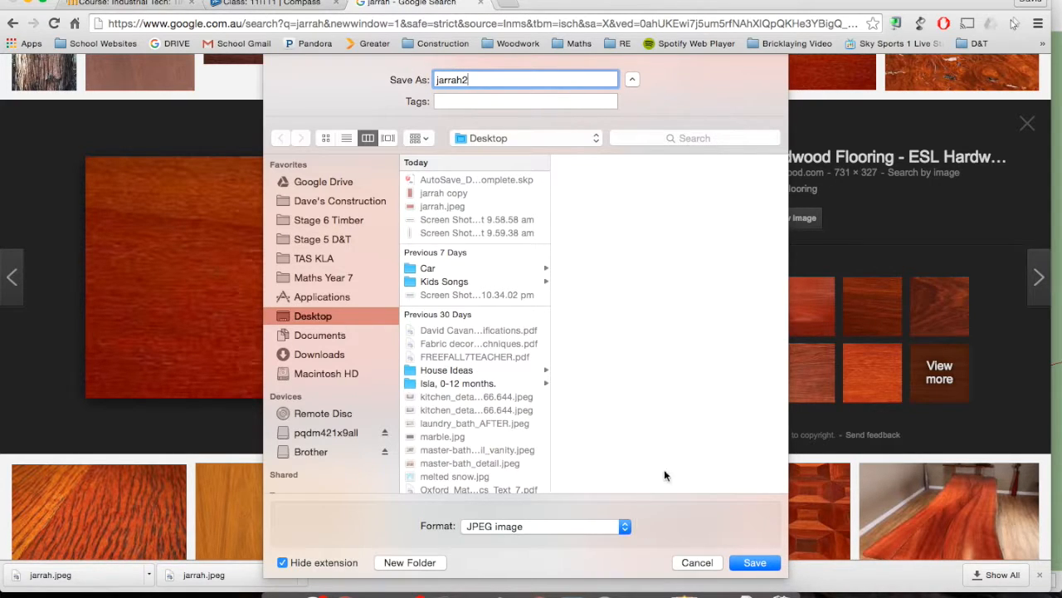
{"action": "left_click", "coordinate": [763, 564]}
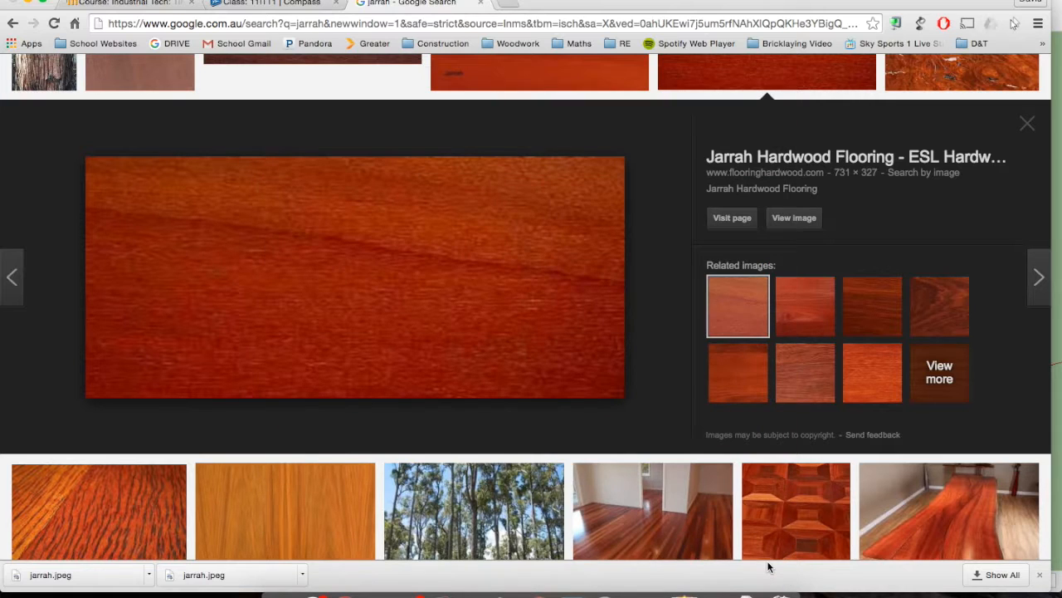
{"action": "left_click", "coordinate": [1039, 578]}
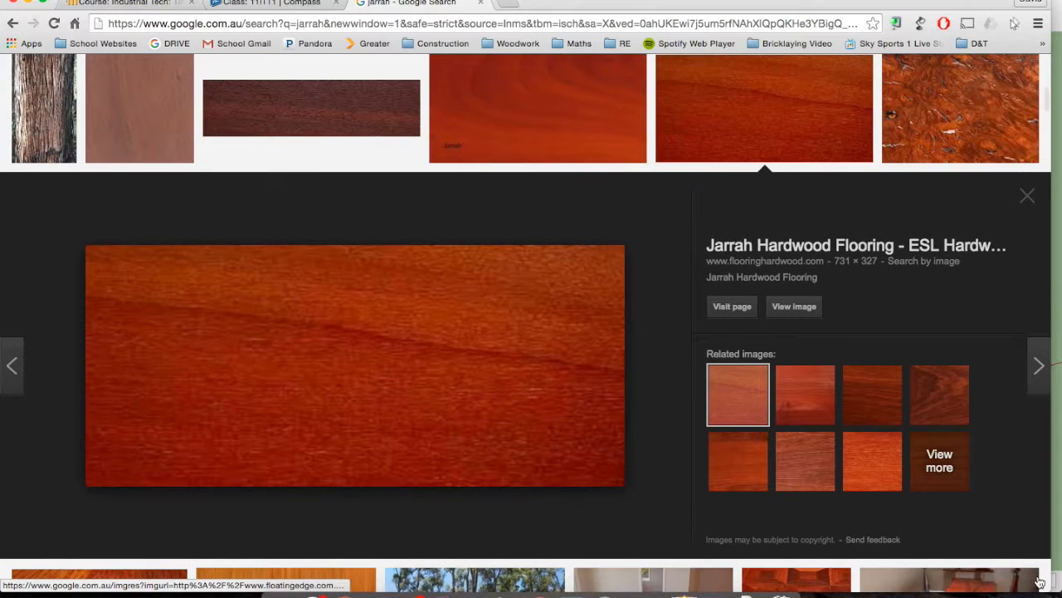
{"action": "key", "text": "super+Tab"}
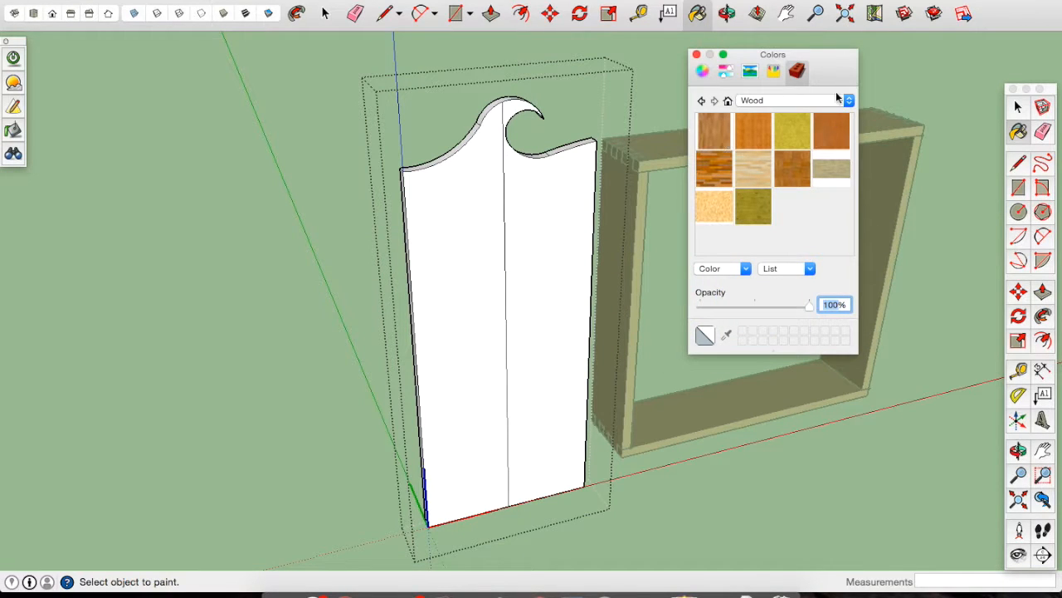
Step: Restart the Paint Bucket tool and switch the material collection from Wood to My Textures
{"action": "left_click", "coordinate": [696, 54]}
{"action": "left_click", "coordinate": [1018, 132]}
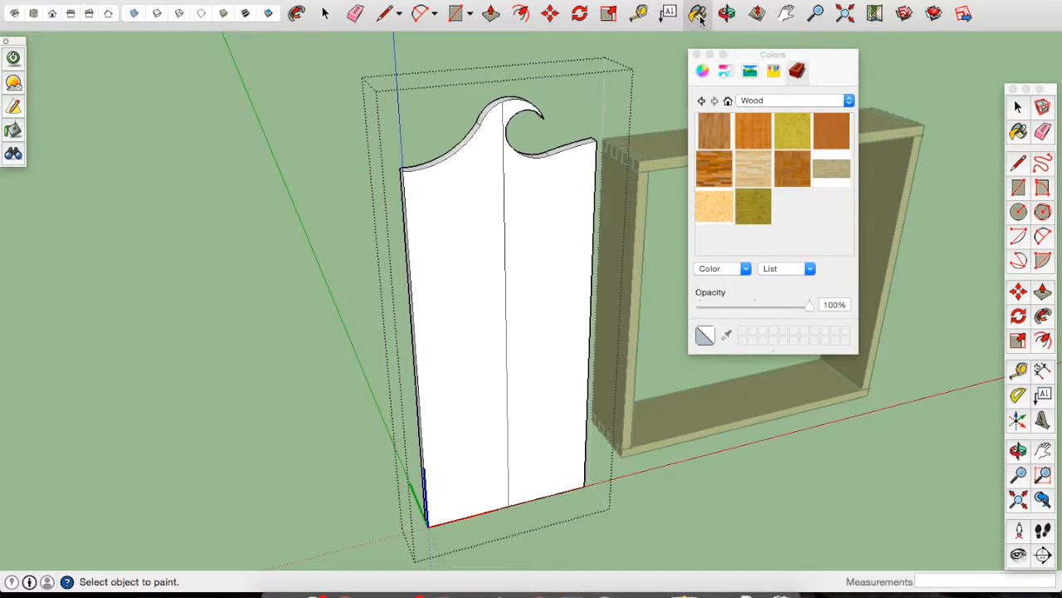
{"action": "left_click", "coordinate": [767, 100]}
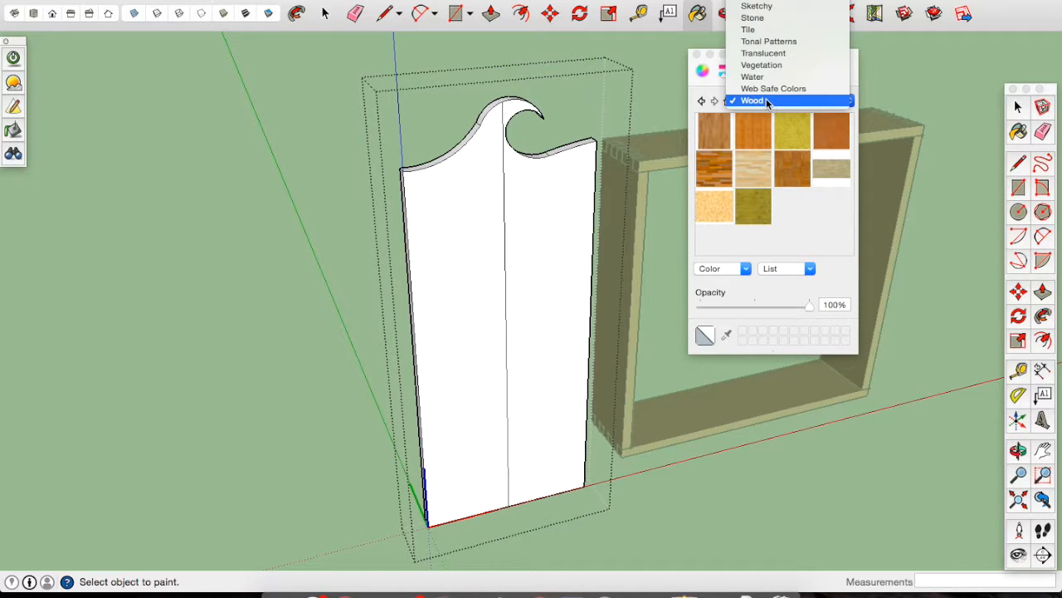
{"action": "scroll", "coordinate": [769, 50], "scroll_direction": "up", "scroll_amount": 3}
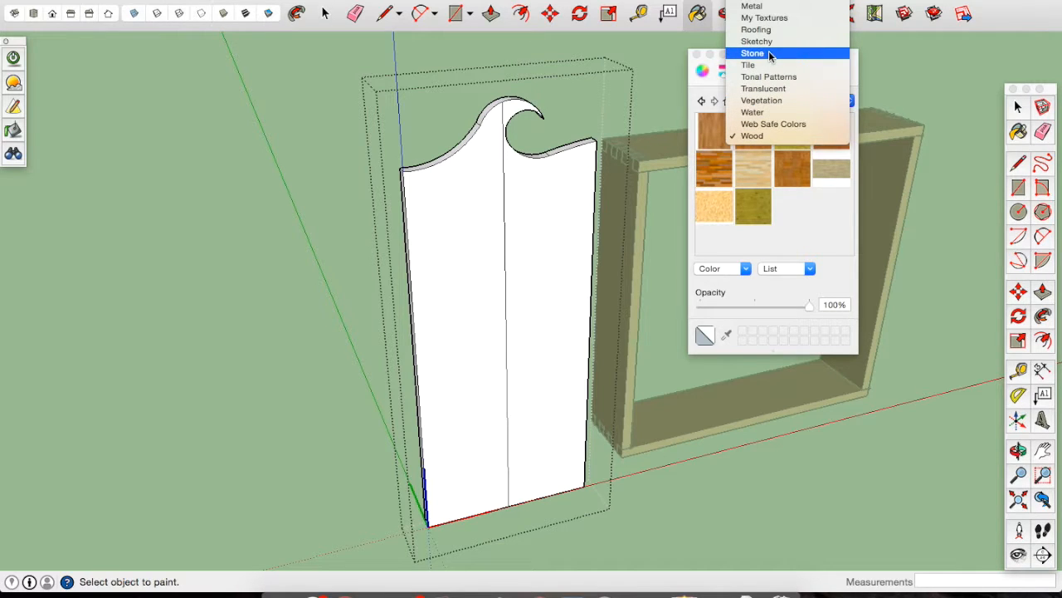
{"action": "left_click", "coordinate": [768, 25]}
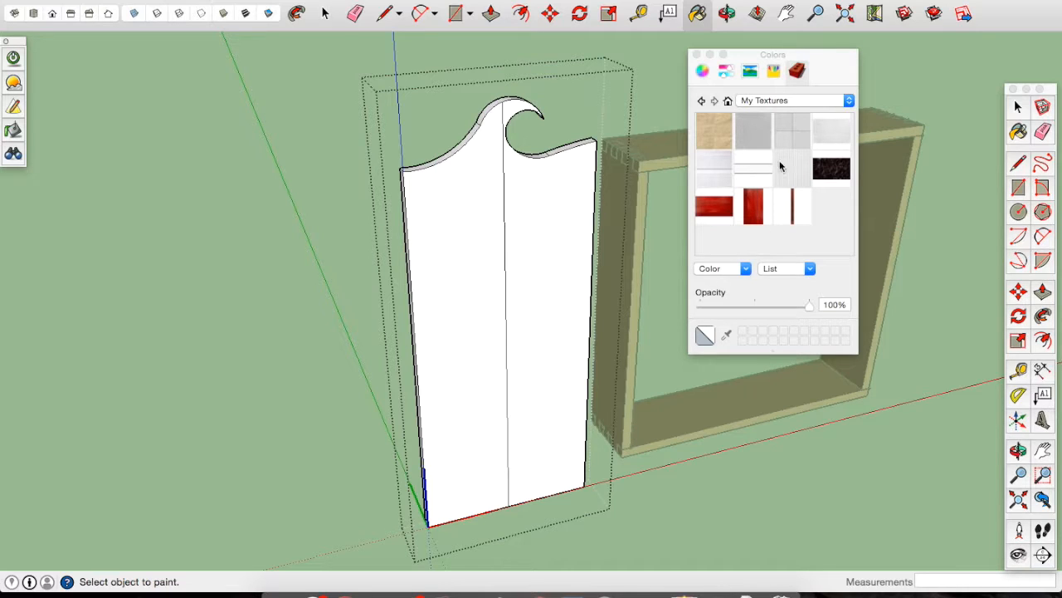
Step: Start a new texture in My Textures from the jarrah2.jpeg image on the Desktop
{"action": "left_click", "coordinate": [745, 270]}
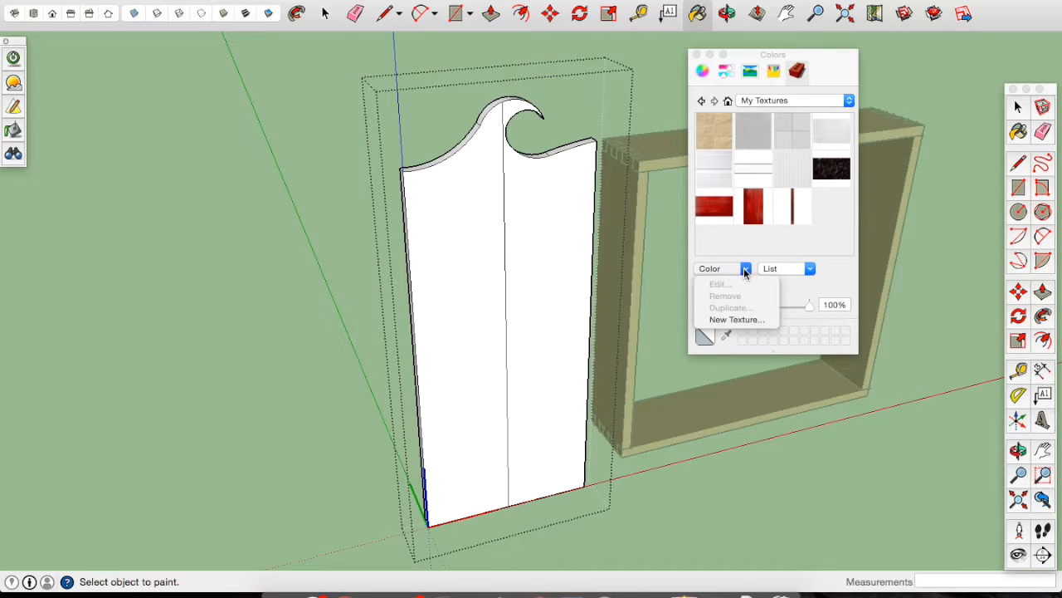
{"action": "left_click", "coordinate": [727, 320]}
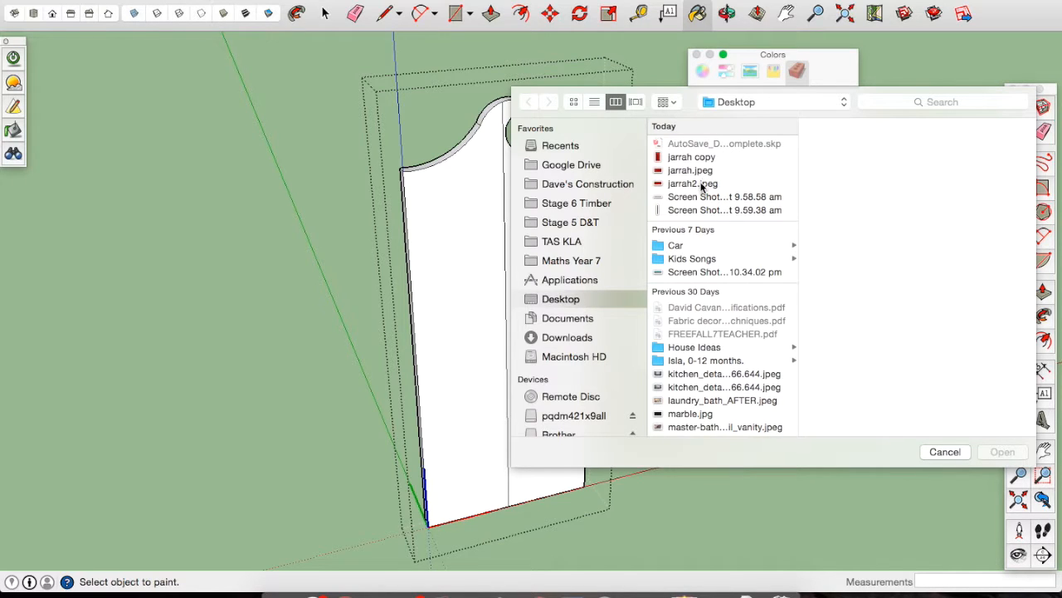
{"action": "left_click", "coordinate": [697, 184]}
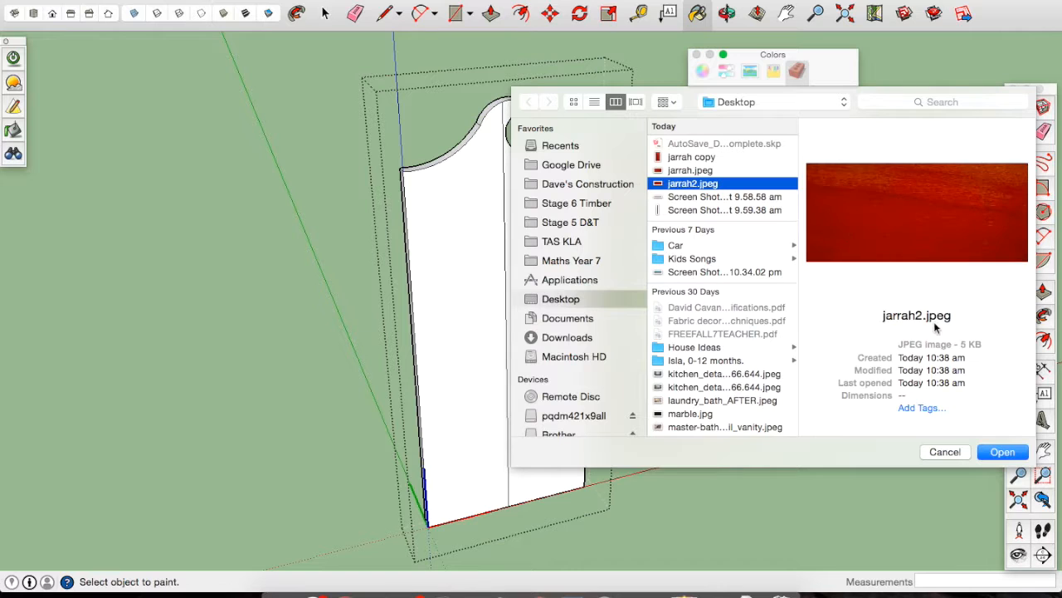
{"action": "left_click", "coordinate": [1002, 451]}
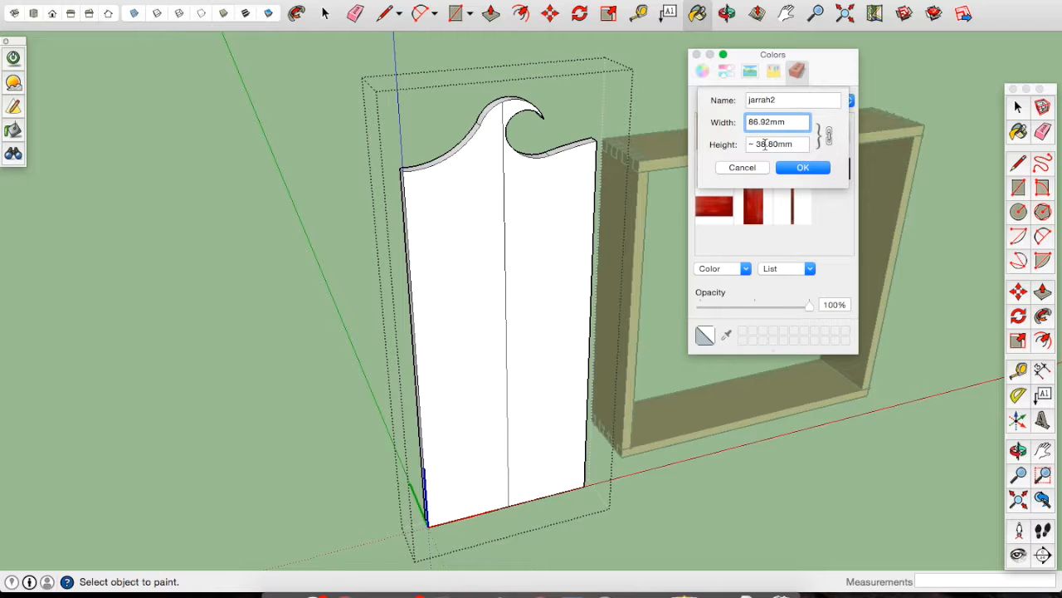
Step: After checking the jarrah picture in Chrome, size the jarrah2 texture 336 mm wide by 150 mm high and add it to My Textures
{"action": "key", "text": "super+Tab"}
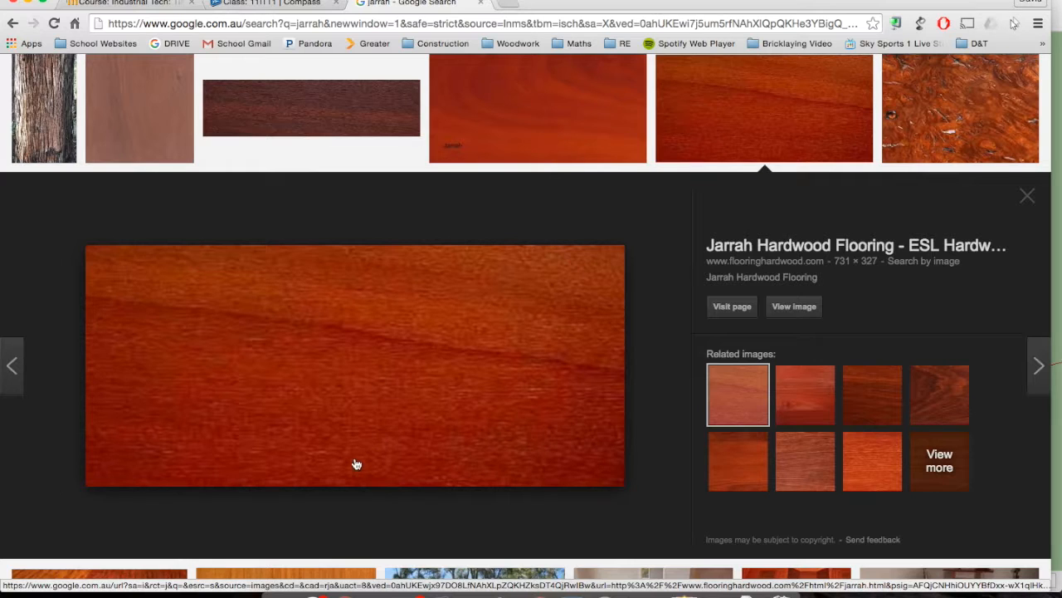
{"action": "key", "text": "super+Tab"}
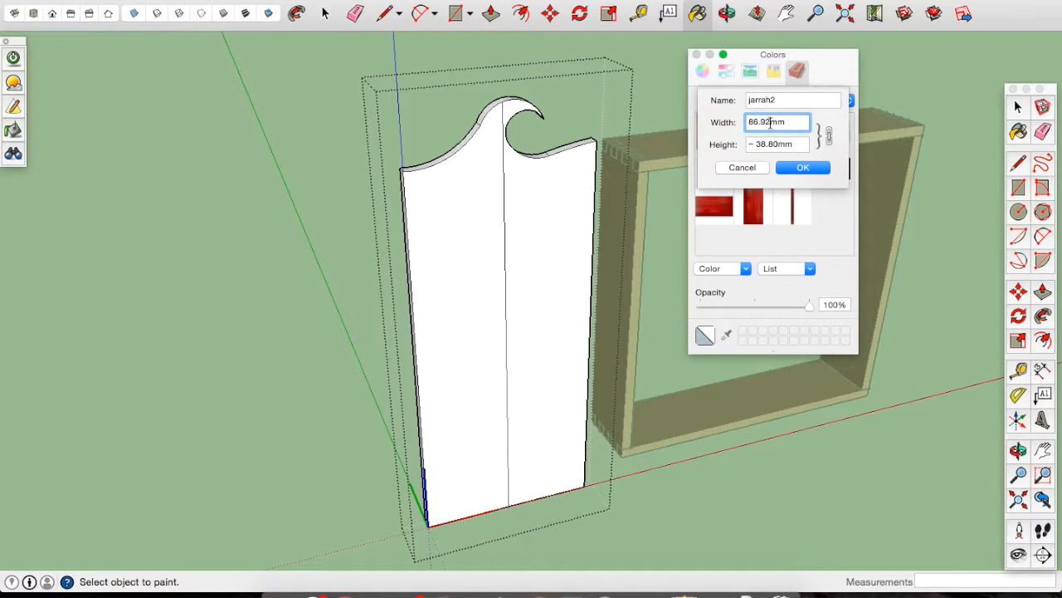
{"action": "left_click", "coordinate": [770, 143]}
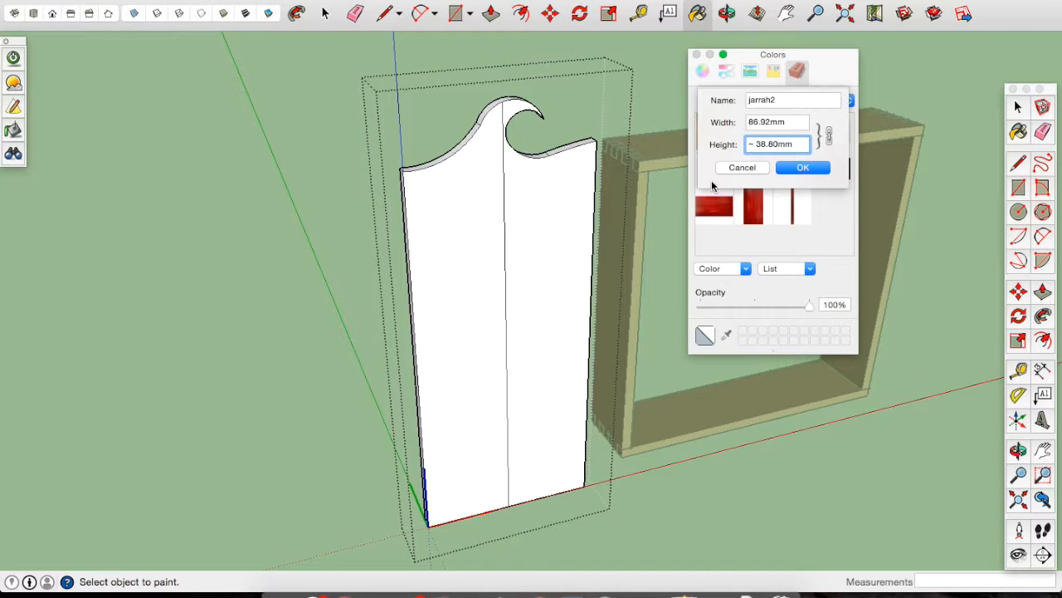
{"action": "key", "text": "super+Tab"}
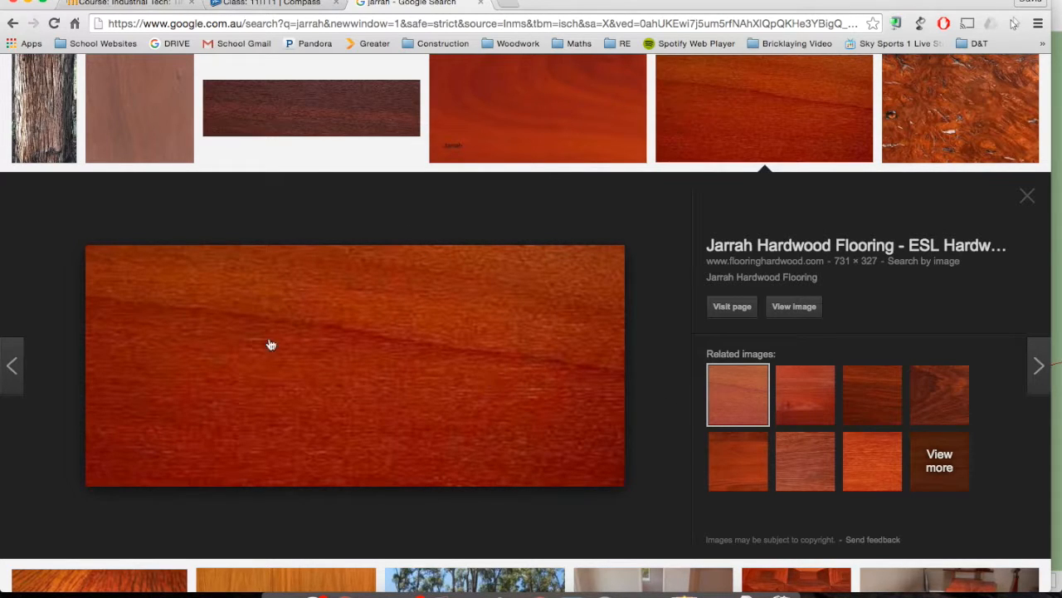
{"action": "key", "text": "super+Tab"}
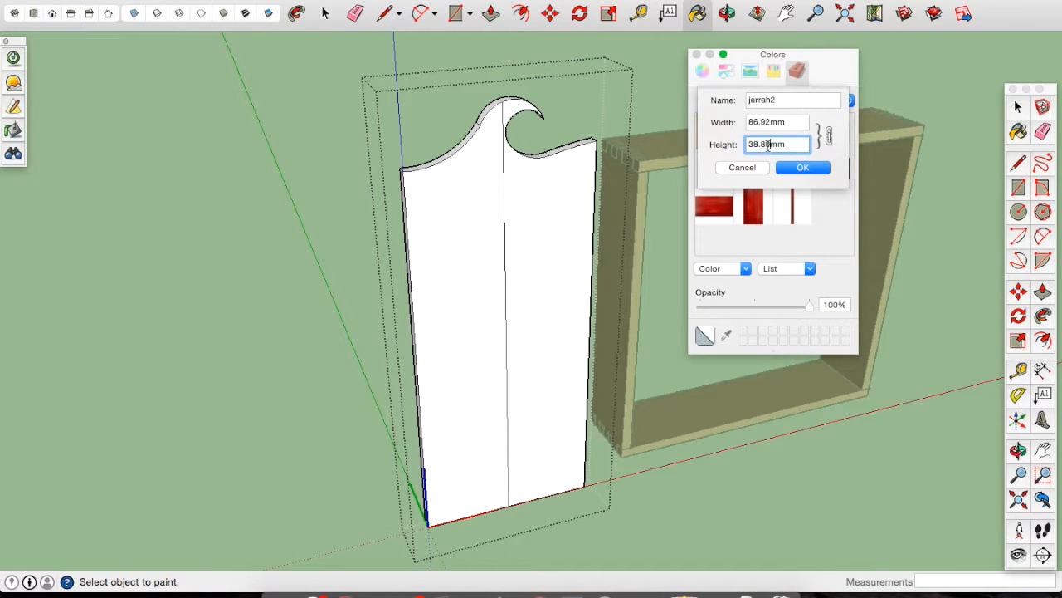
{"action": "left_click_drag", "start_coordinate": [770, 143], "coordinate": [750, 143]}
{"action": "type", "text": "31"}
{"action": "left_click", "coordinate": [780, 122]}
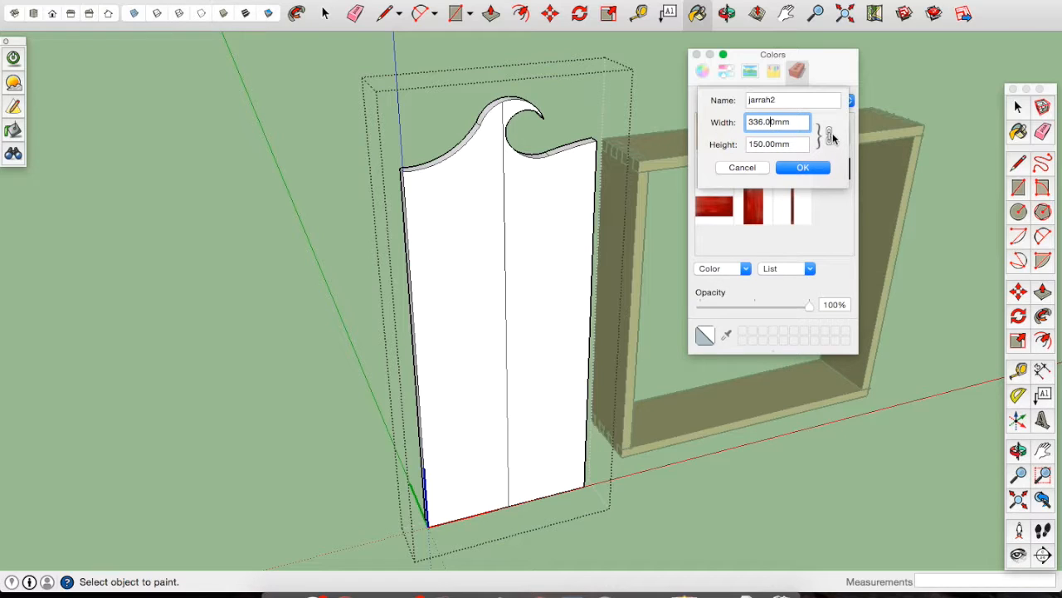
{"action": "left_click", "coordinate": [830, 135]}
{"action": "left_click", "coordinate": [829, 137]}
{"action": "left_click", "coordinate": [795, 168]}
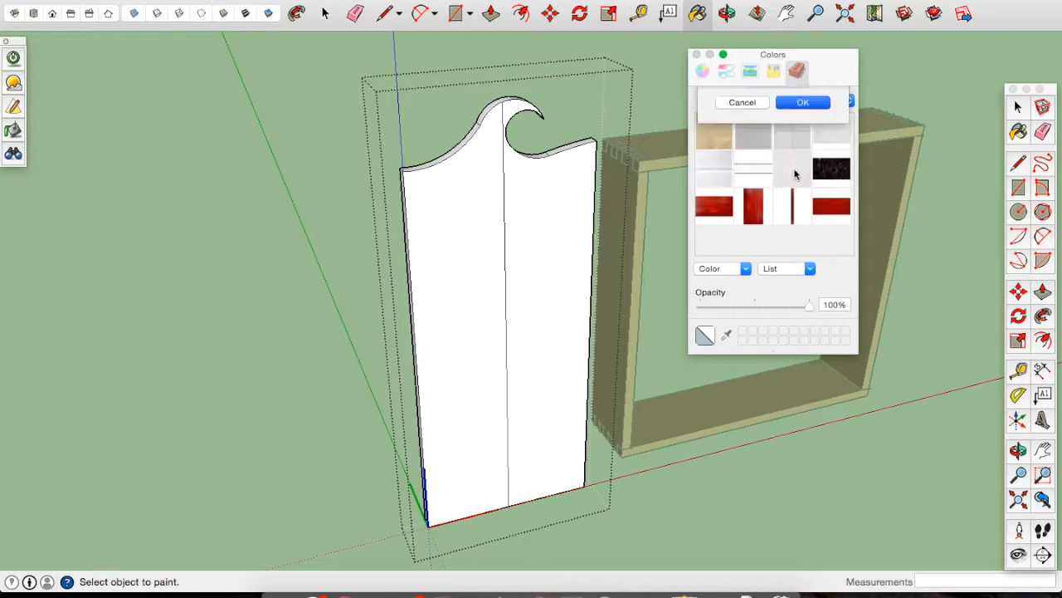
Step: Paint the front face of the door panel's right half with the jarrah2 texture
{"action": "left_click", "coordinate": [839, 213]}
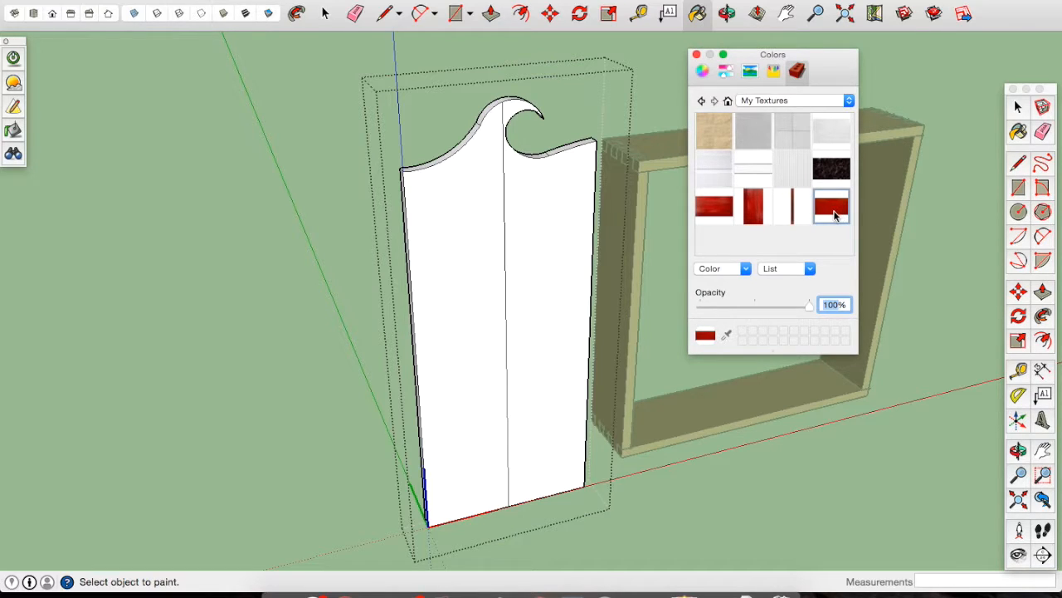
{"action": "left_click", "coordinate": [697, 17]}
{"action": "left_click", "coordinate": [547, 232]}
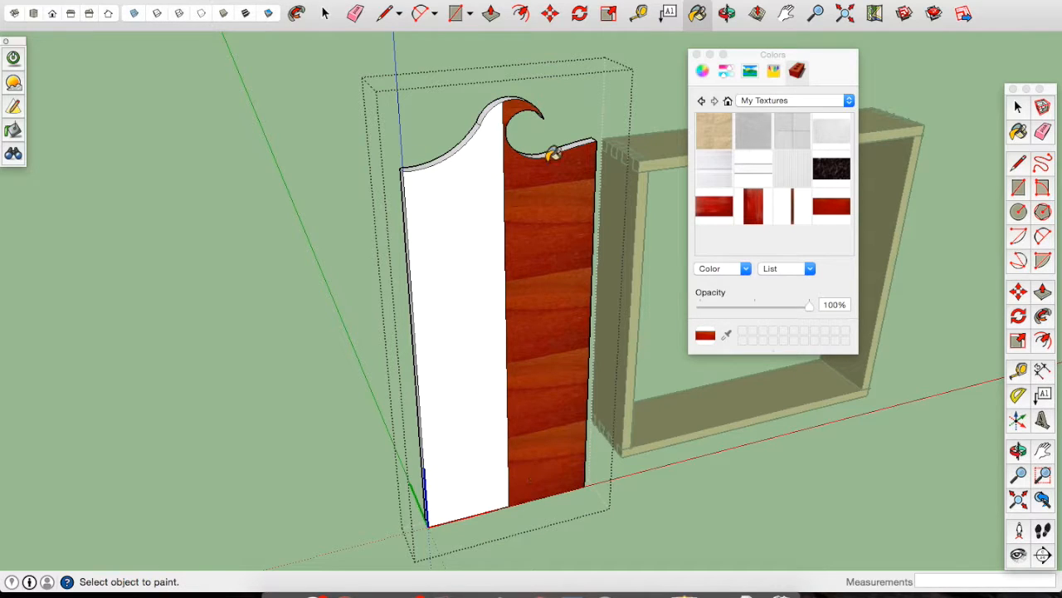
Step: Choose the upright red jarrah texture as the paint material and switch to Keynote
{"action": "left_click", "coordinate": [754, 209]}
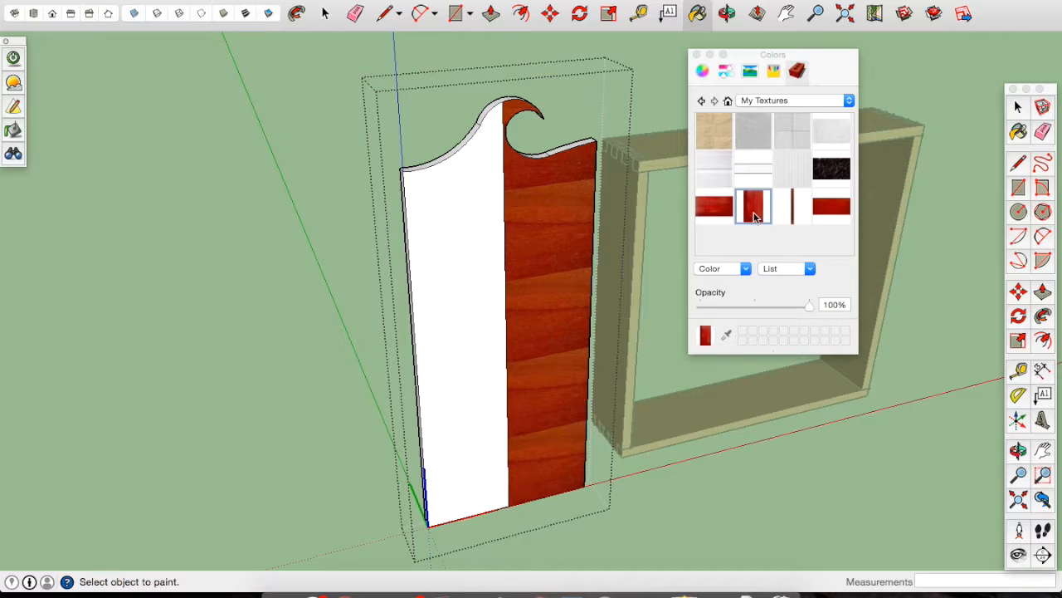
{"action": "key", "text": "super+Tab"}
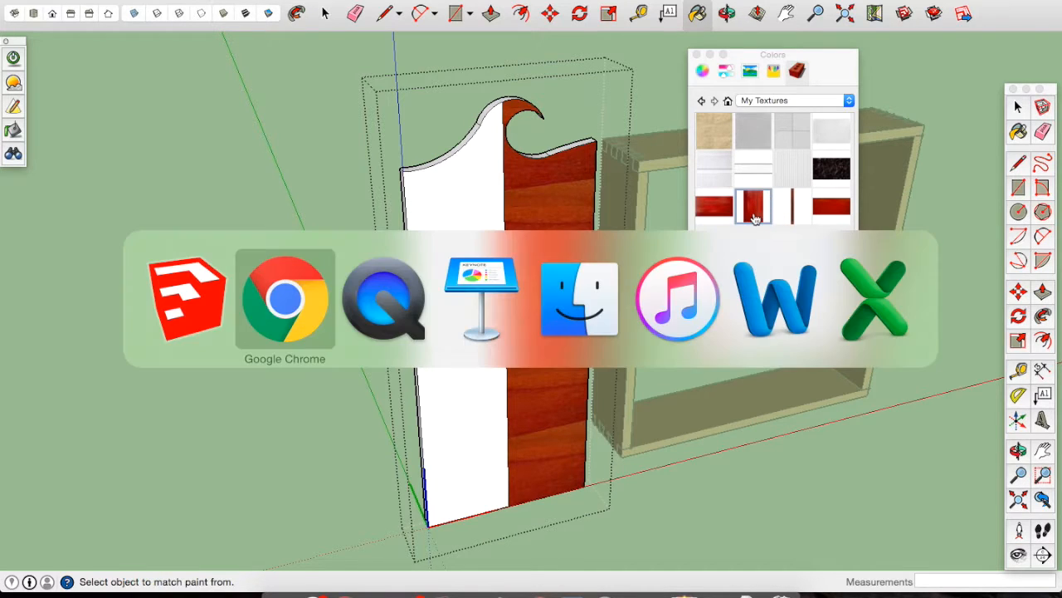
{"action": "key", "text": "super+Tab"}
{"action": "key", "text": "super+Tab"}
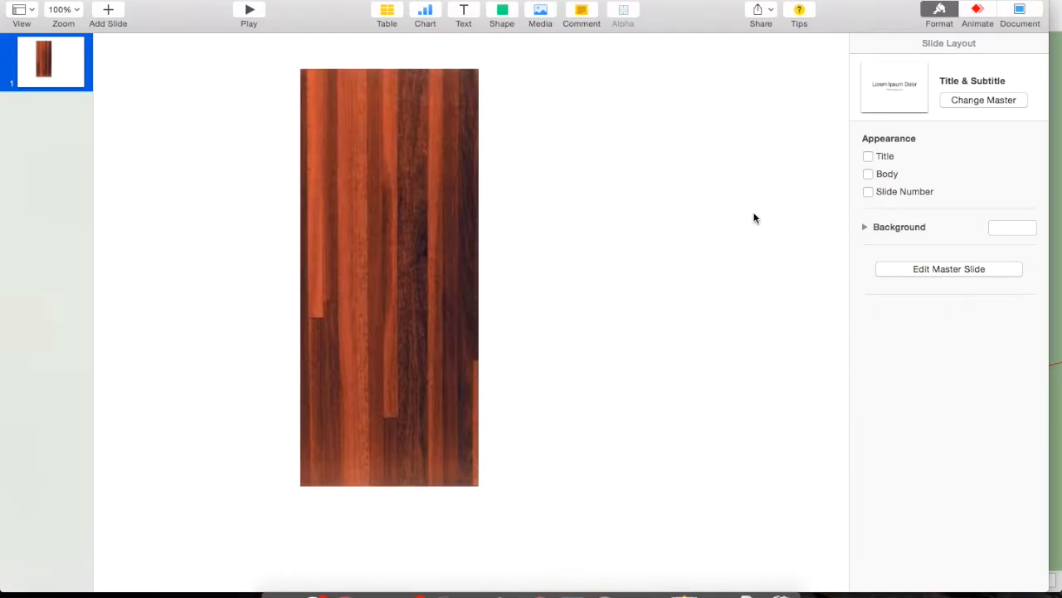
Step: Try to rotate the striped wood picture on the slide
{"action": "left_click", "coordinate": [396, 236]}
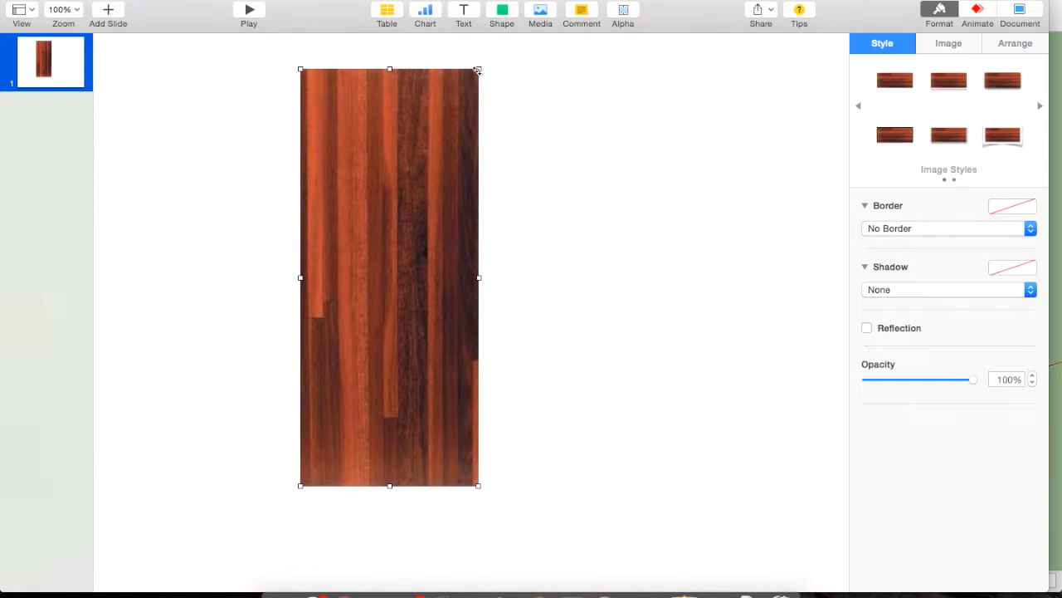
{"action": "left_click_drag", "start_coordinate": [478, 72], "coordinate": [462, 111], "text": "super"}
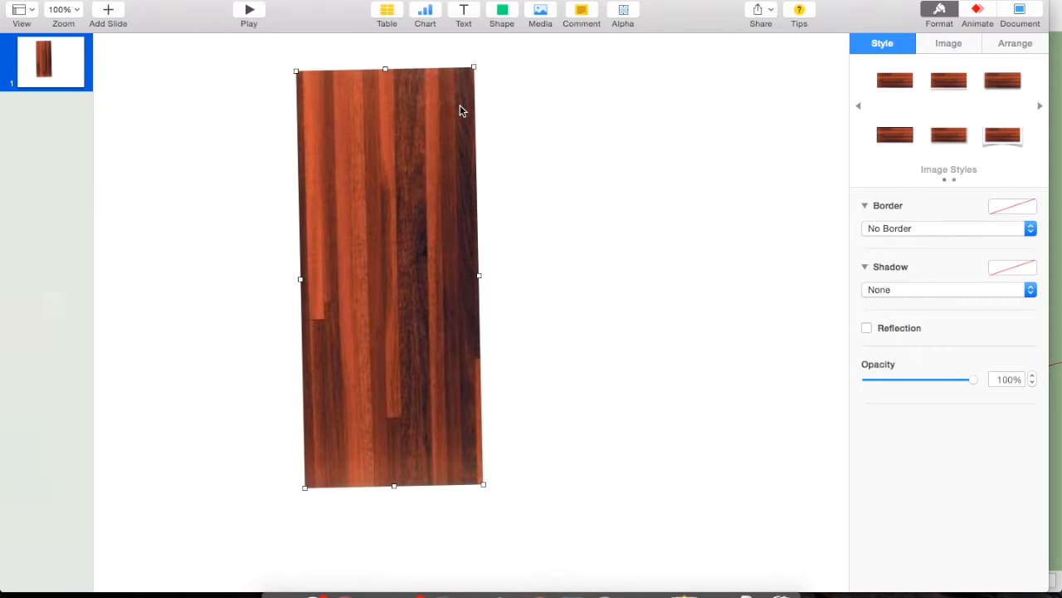
{"action": "left_click", "coordinate": [529, 133]}
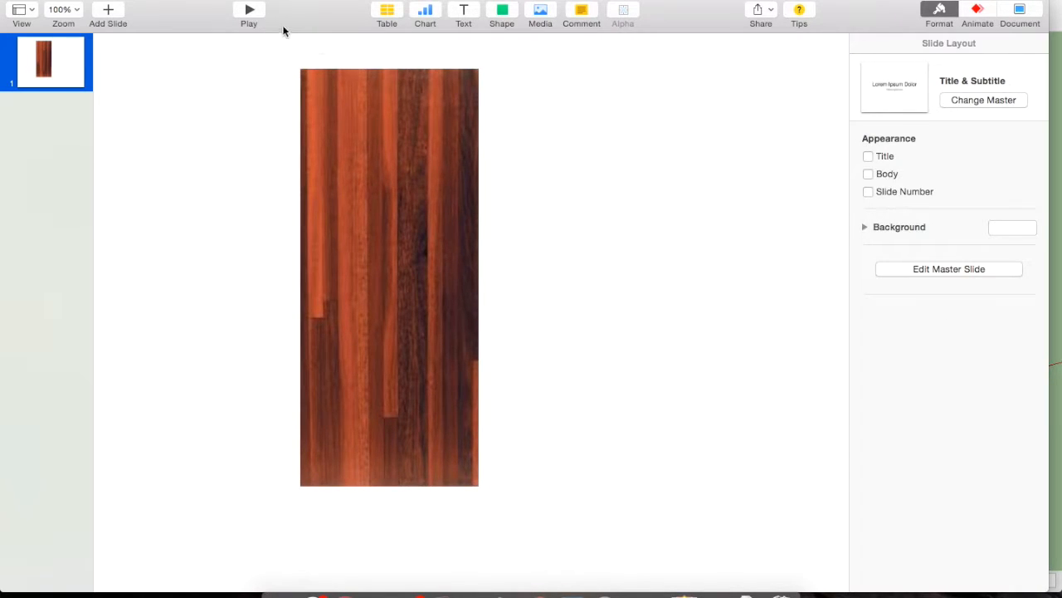
Step: Enlarge the striped wood picture on the slide and capture its left half, full height, as a screenshot
{"action": "left_click", "coordinate": [471, 488]}
{"action": "left_click_drag", "start_coordinate": [480, 487], "coordinate": [568, 556]}
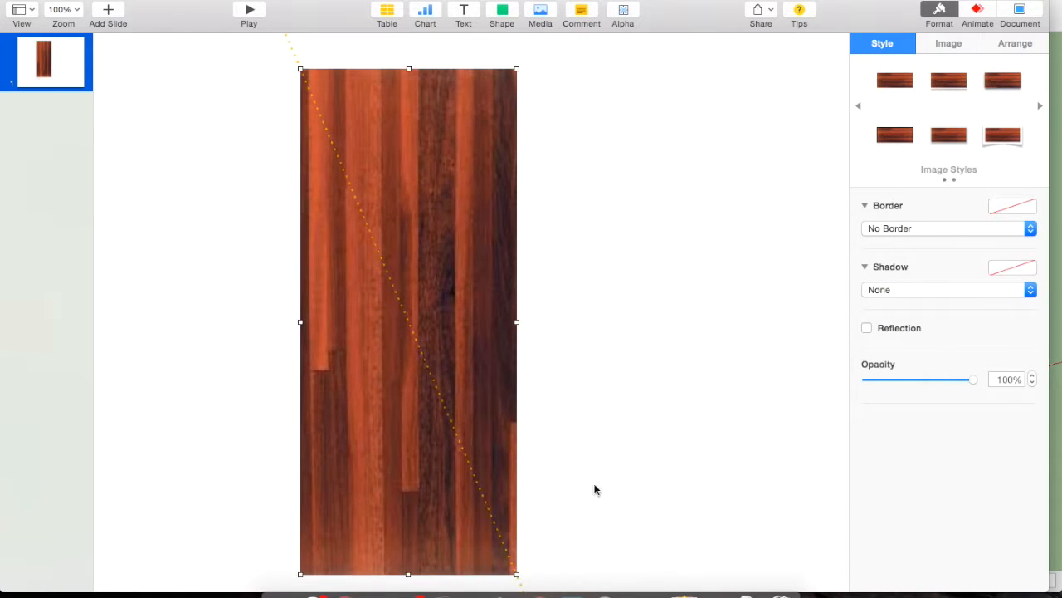
{"action": "left_click", "coordinate": [577, 536]}
{"action": "key", "text": "super+shift+4"}
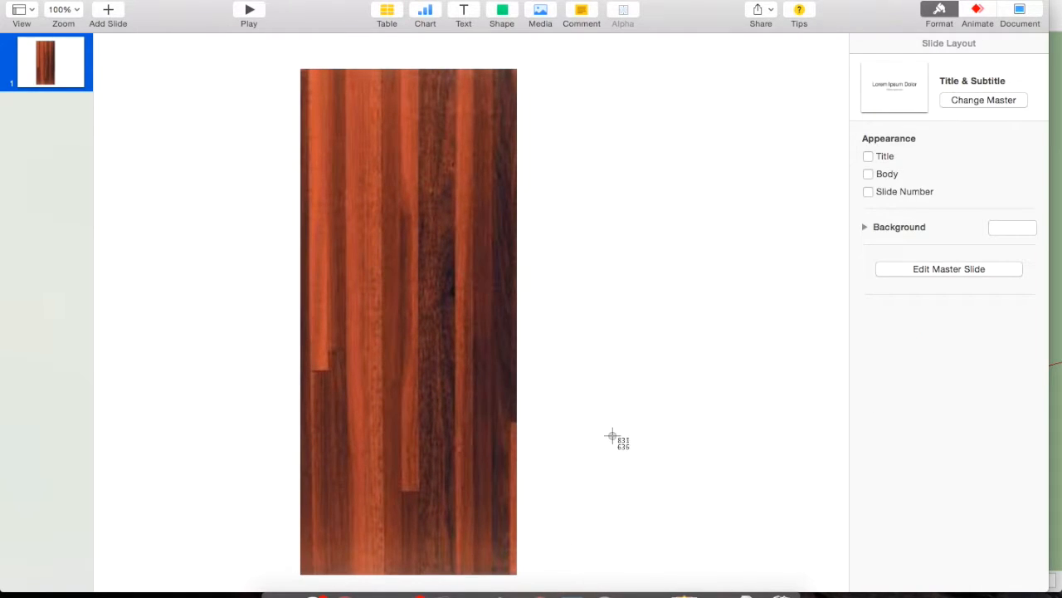
{"action": "left_click_drag", "start_coordinate": [301, 68], "coordinate": [405, 575]}
Step: Return to SketchUp and start a new texture from the Desktop image Screen Shot 2016-06-21 at 10.41.01 am
{"action": "key", "text": "super+Tab"}
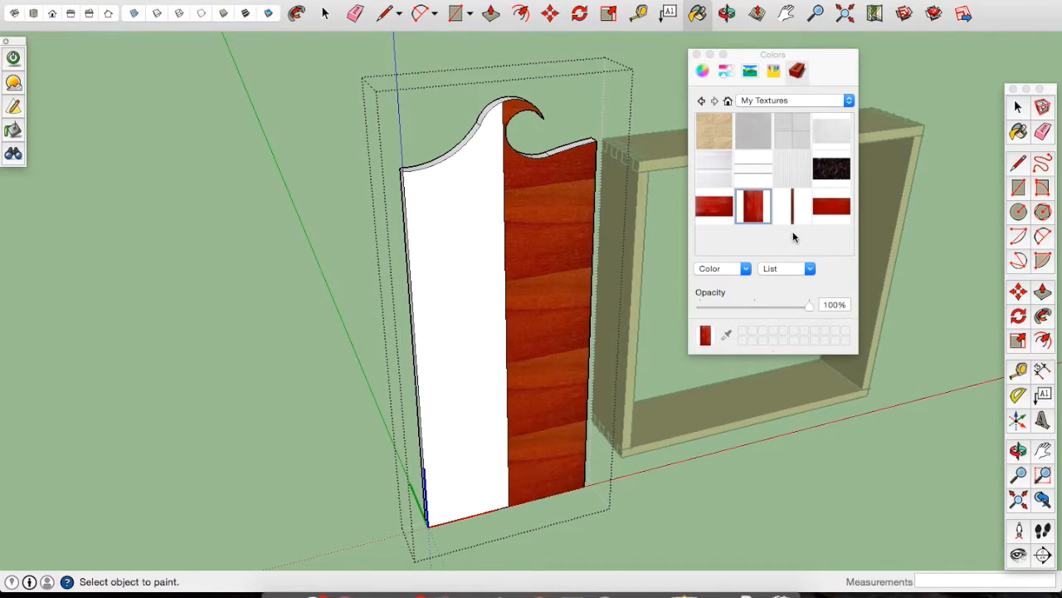
{"action": "left_click", "coordinate": [745, 268]}
{"action": "left_click", "coordinate": [735, 321]}
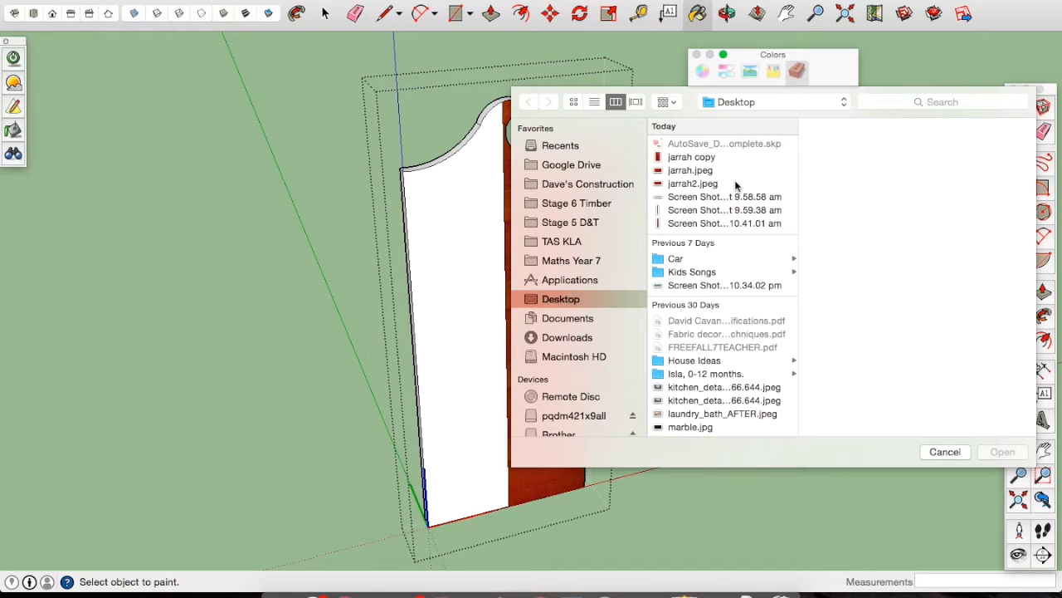
{"action": "left_click", "coordinate": [702, 224]}
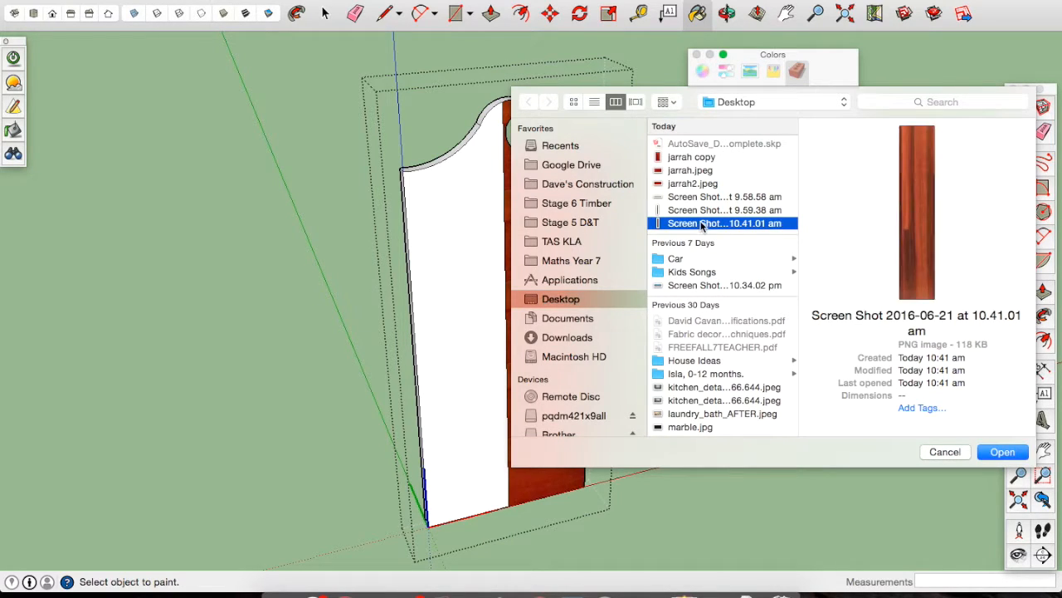
{"action": "key", "text": "Up"}
{"action": "key", "text": "Down"}
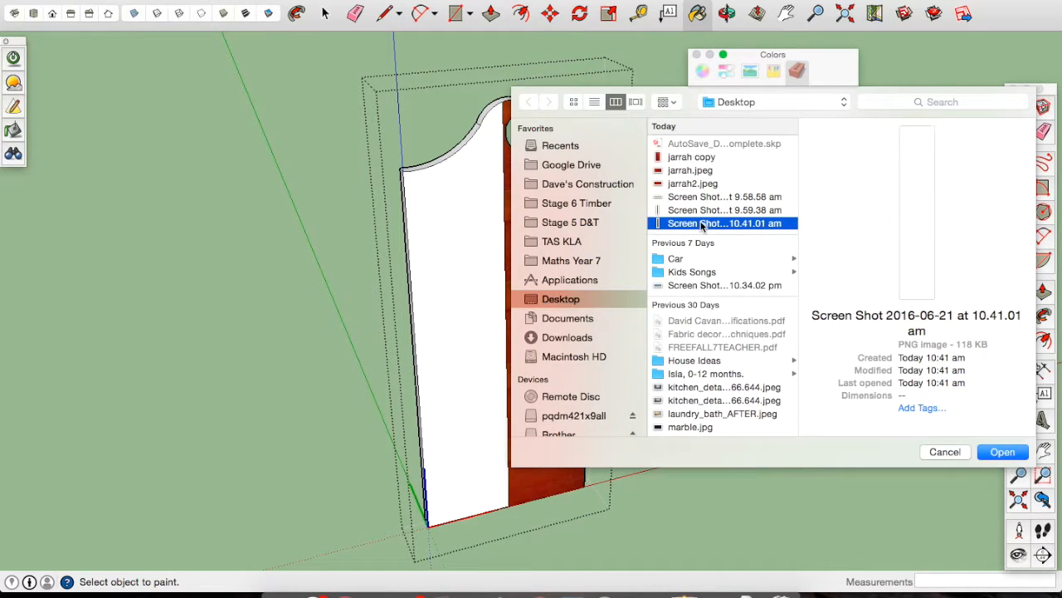
{"action": "key", "text": "Up"}
{"action": "key", "text": "Up"}
{"action": "key", "text": "Down"}
{"action": "key", "text": "Down"}
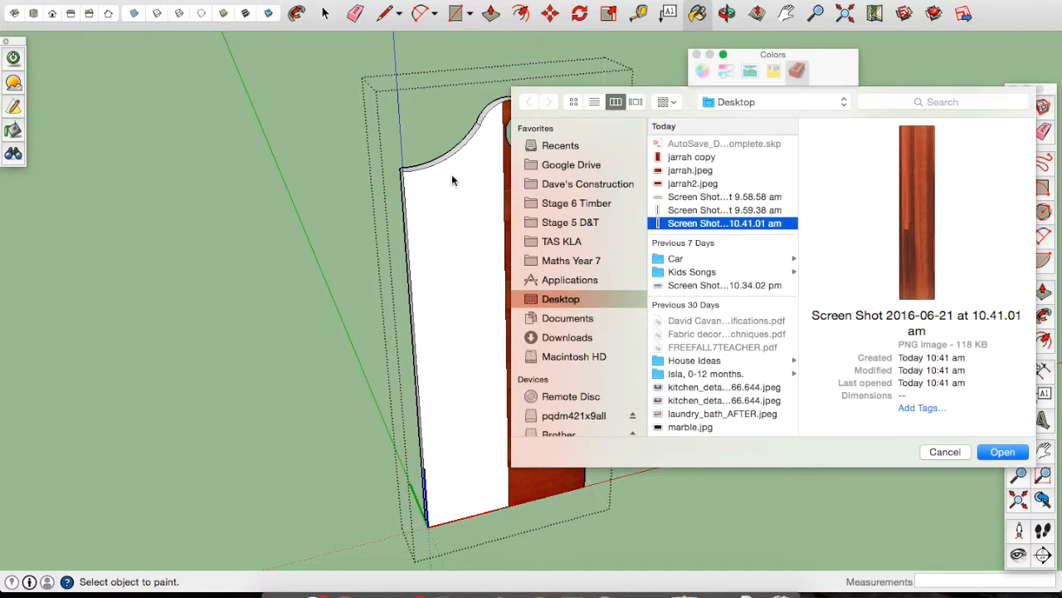
{"action": "left_click", "coordinate": [1005, 453]}
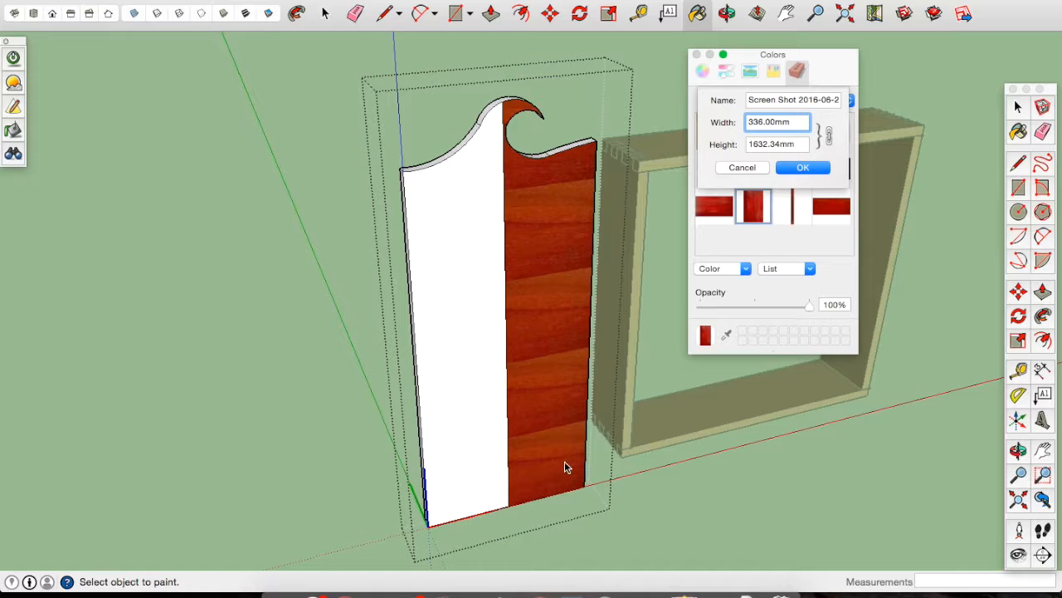
Step: Add the screenshot texture with a height of 750 mm, and repaint the door panel's right half with the upright red jarrah texture
{"action": "left_click", "coordinate": [750, 144]}
{"action": "left_click_drag", "start_coordinate": [750, 144], "coordinate": [778, 146]}
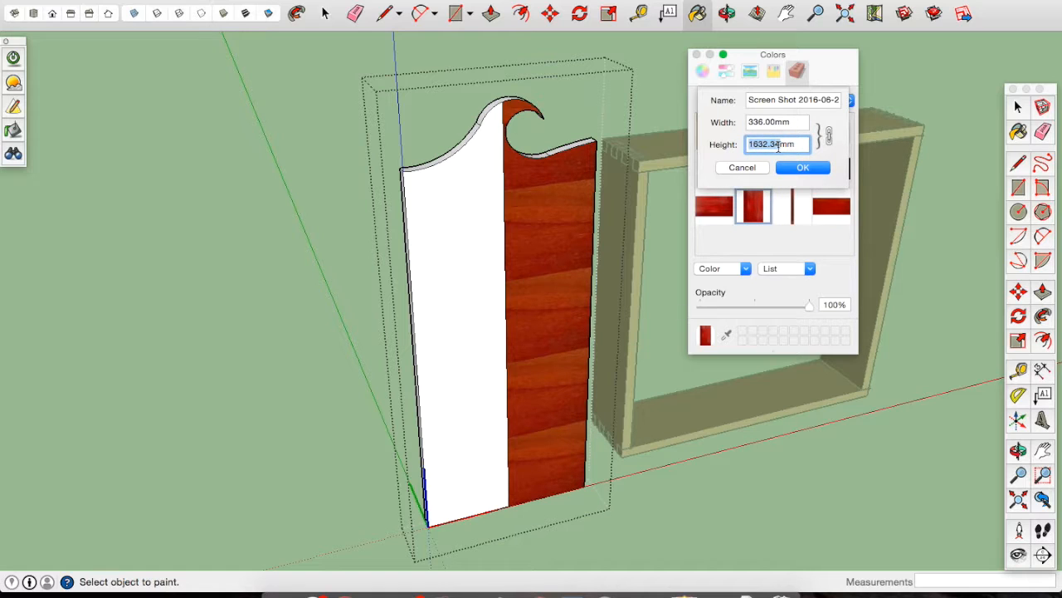
{"action": "type", "text": "750"}
{"action": "left_click", "coordinate": [799, 122]}
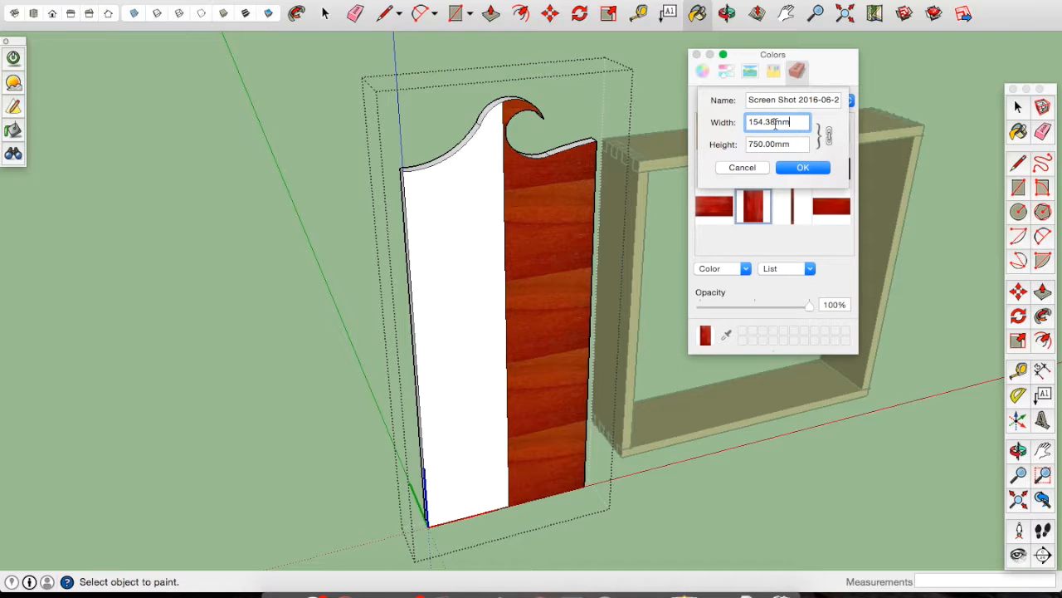
{"action": "left_click", "coordinate": [803, 168]}
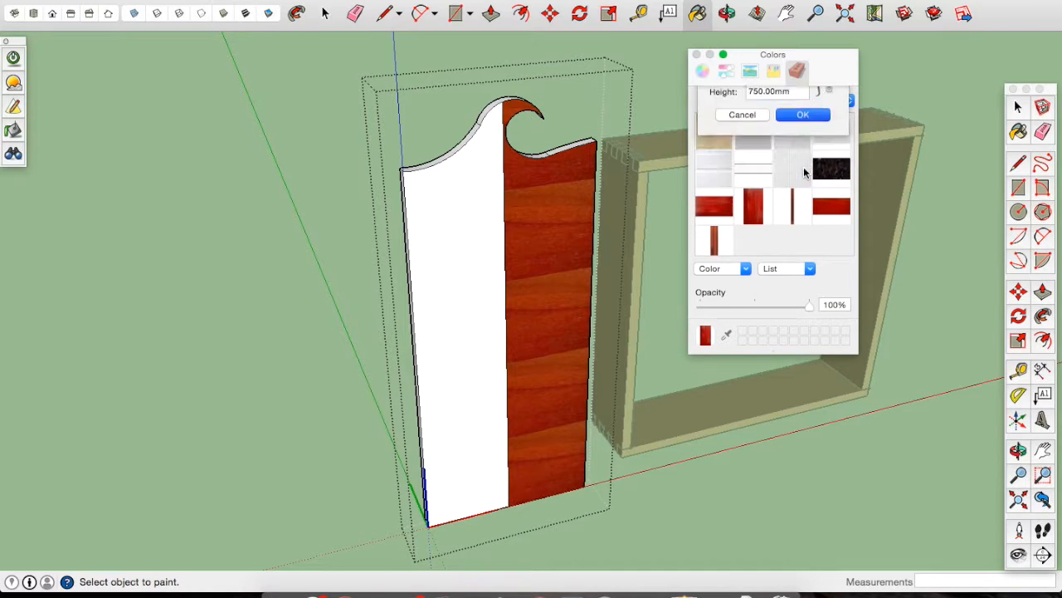
{"action": "left_click", "coordinate": [558, 253]}
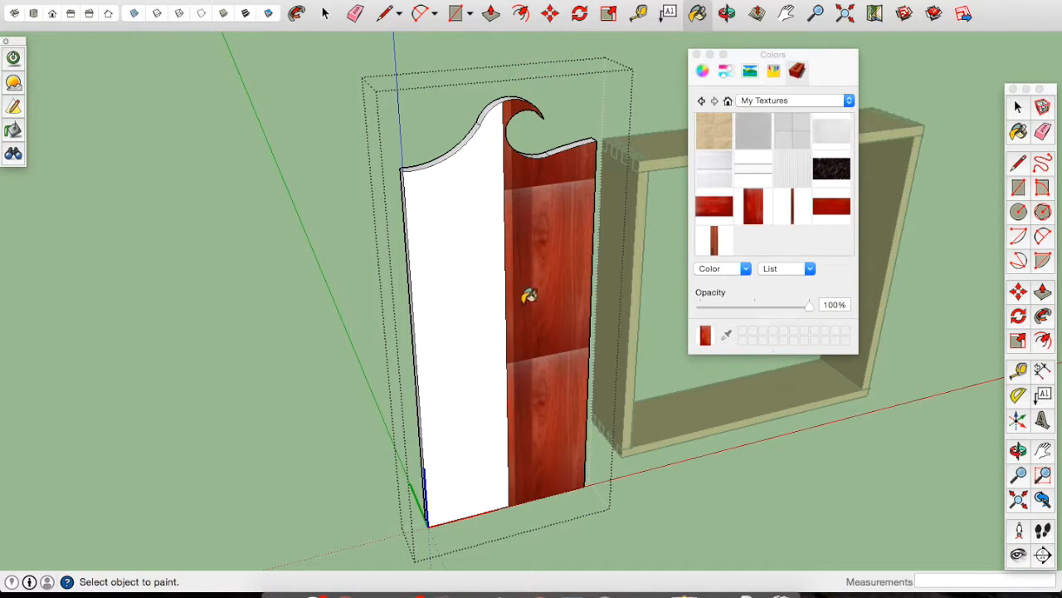
Step: Paint the door panel's right half with the new striped jarrah texture made from the screenshot
{"action": "left_click", "coordinate": [718, 243]}
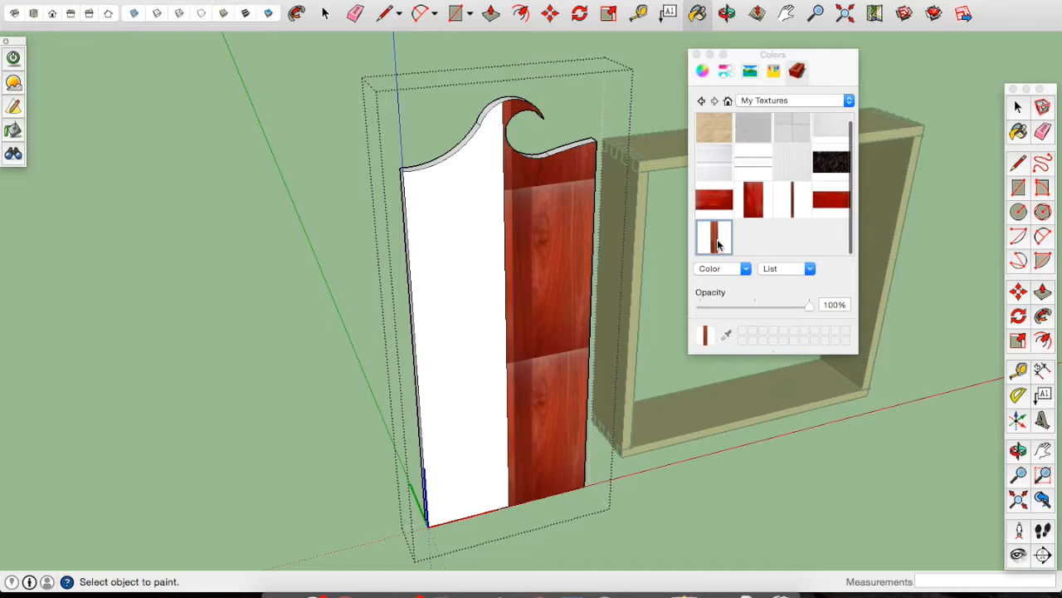
{"action": "left_click", "coordinate": [558, 277]}
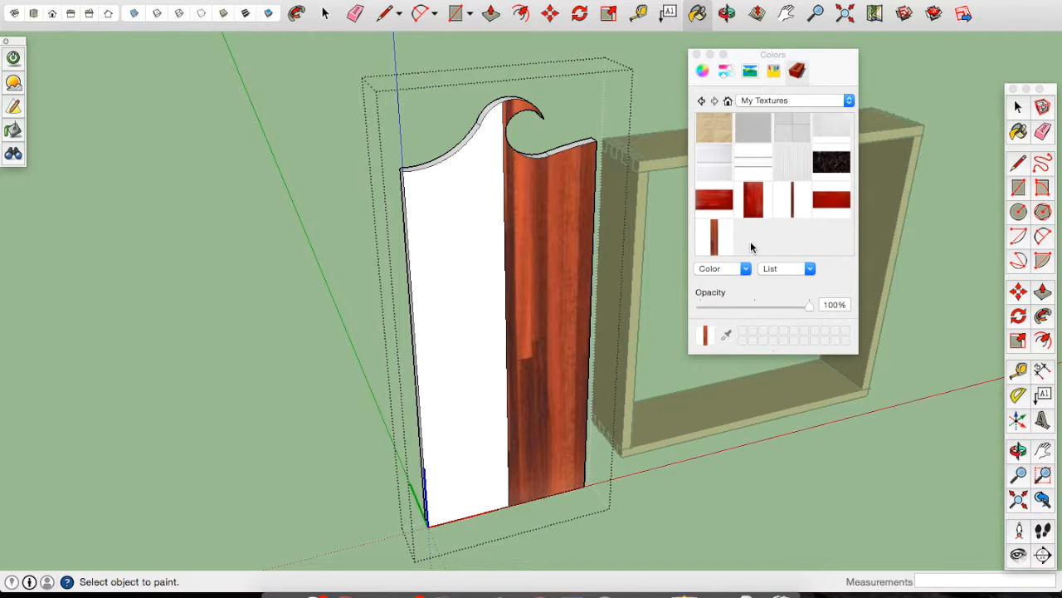
Step: Switch to Chrome, look through the jarrah image search results for other wood grain pictures, and return to SketchUp
{"action": "key", "text": "super+Tab"}
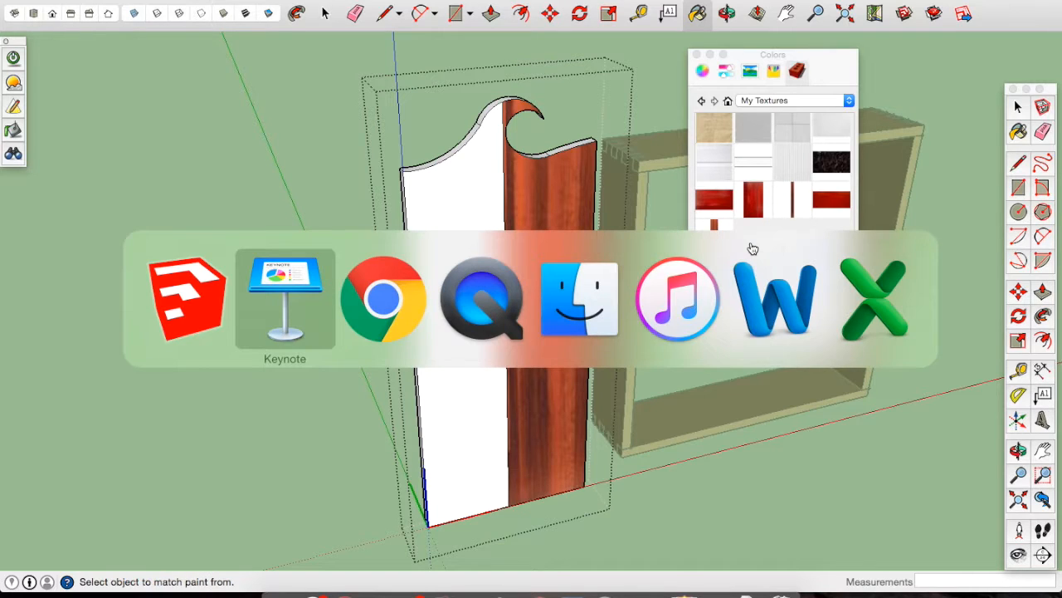
{"action": "key", "text": "super+Tab"}
{"action": "scroll", "coordinate": [506, 389], "scroll_direction": "up", "scroll_amount": 5}
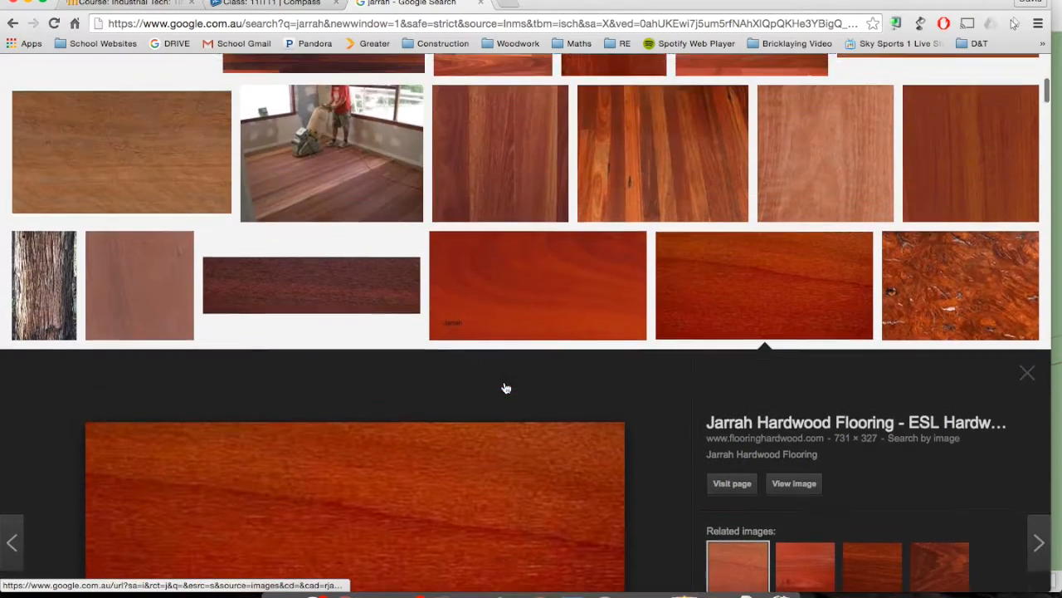
{"action": "scroll", "coordinate": [507, 389], "scroll_direction": "up", "scroll_amount": 3}
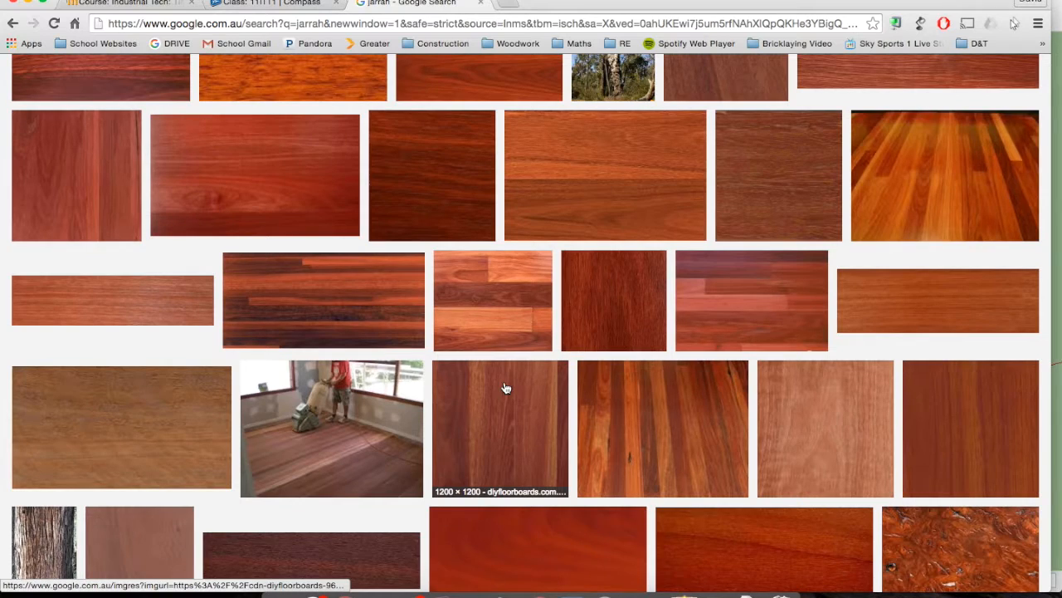
{"action": "scroll", "coordinate": [506, 387], "scroll_direction": "up", "scroll_amount": 3}
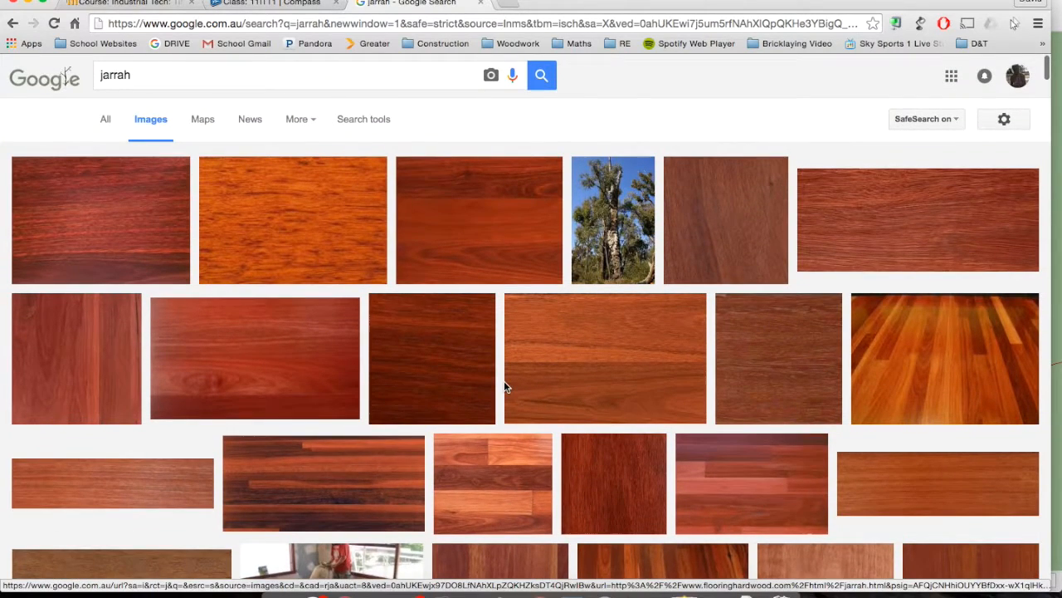
{"action": "scroll", "coordinate": [503, 380], "scroll_direction": "down", "scroll_amount": 1}
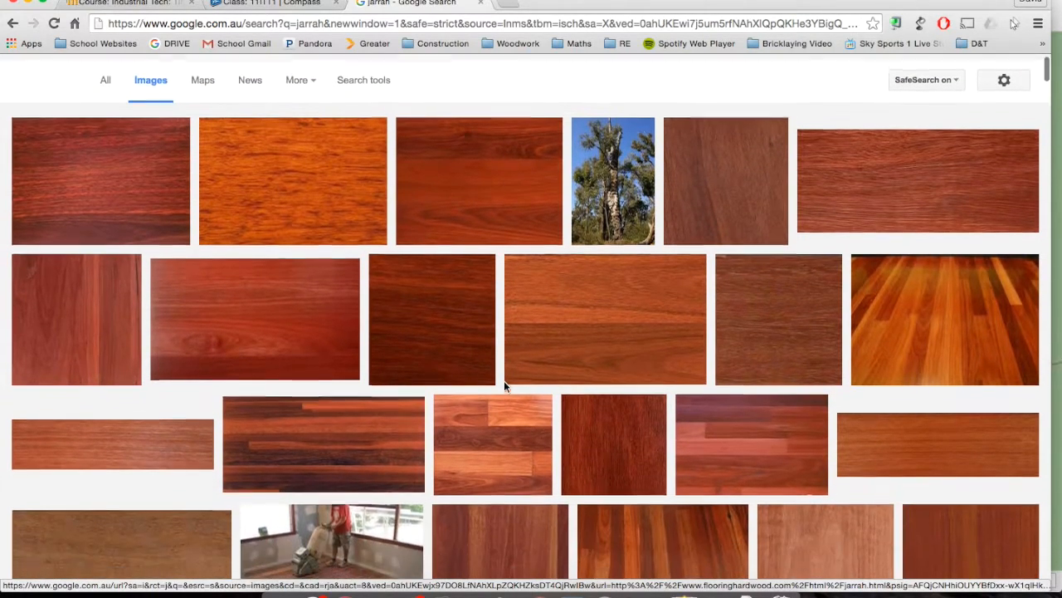
{"action": "scroll", "coordinate": [504, 381], "scroll_direction": "up", "scroll_amount": 1}
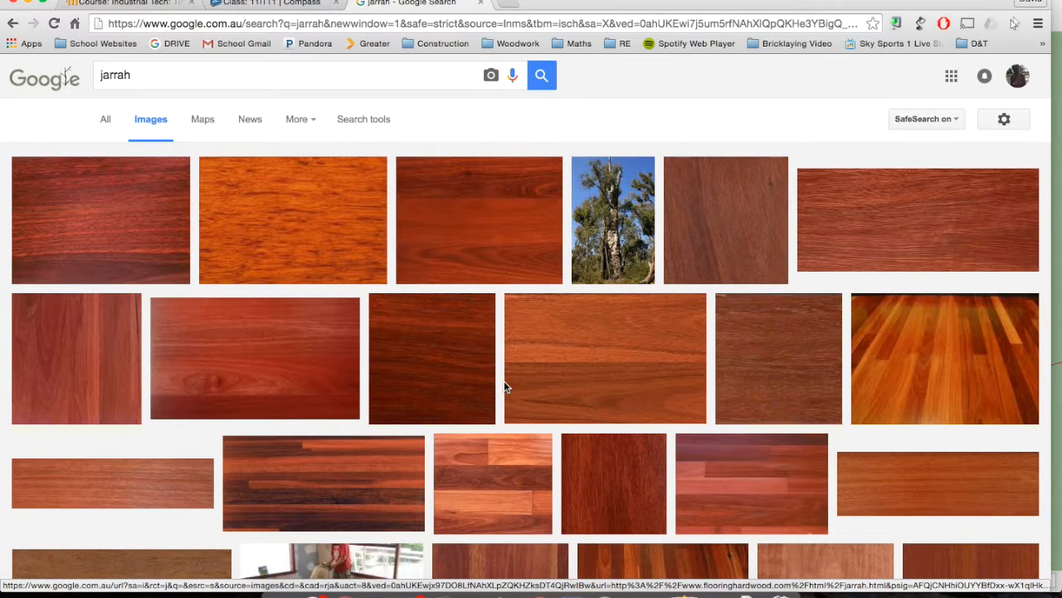
{"action": "key", "text": "super+Tab"}
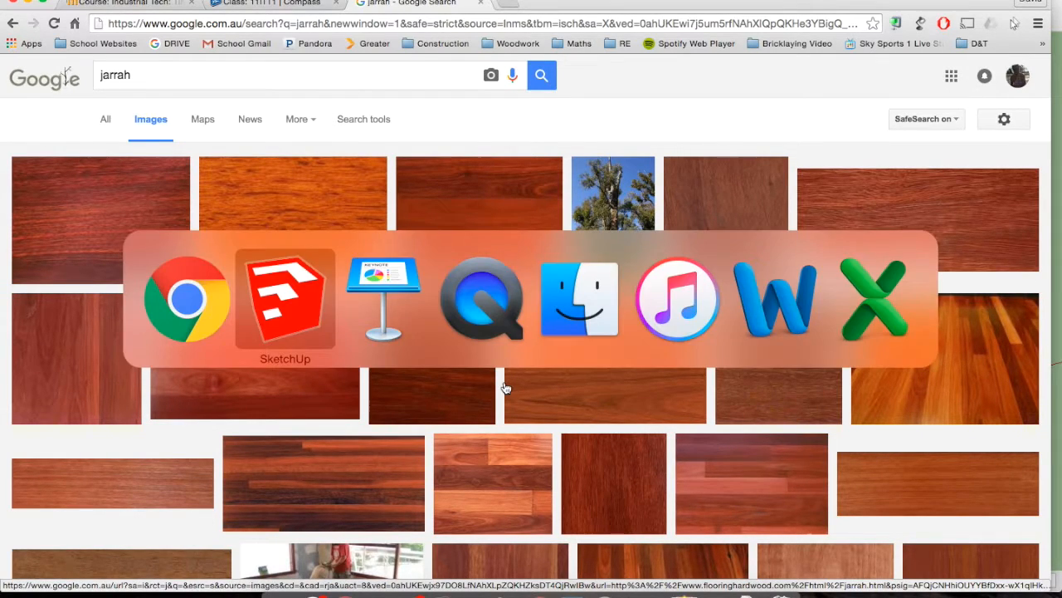